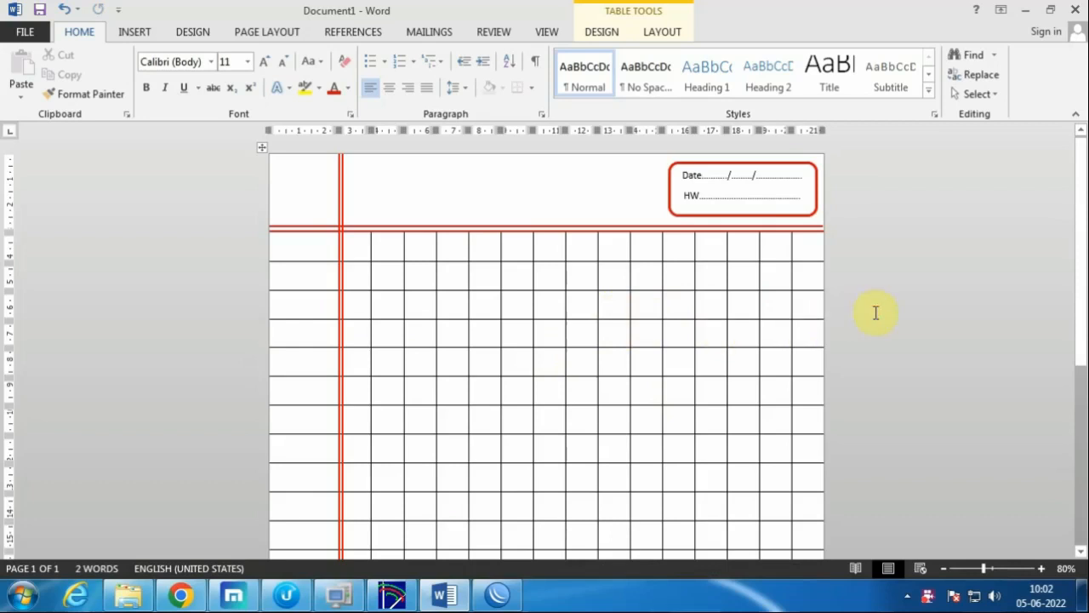
Create a new blank document and set its top and left page margins to 0 cm
key(ctrl+n)
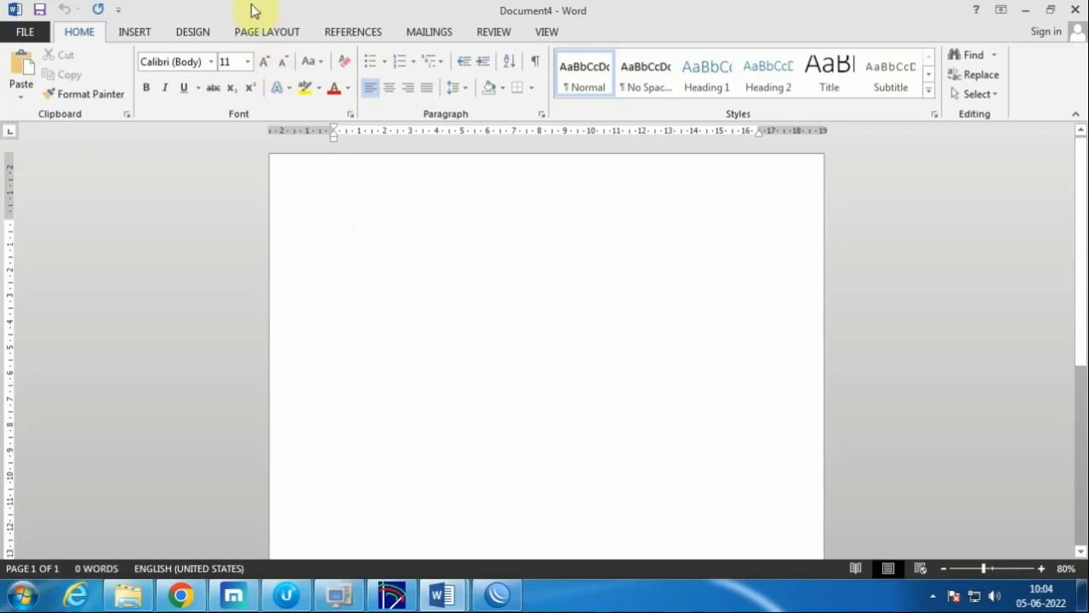
click(261, 39)
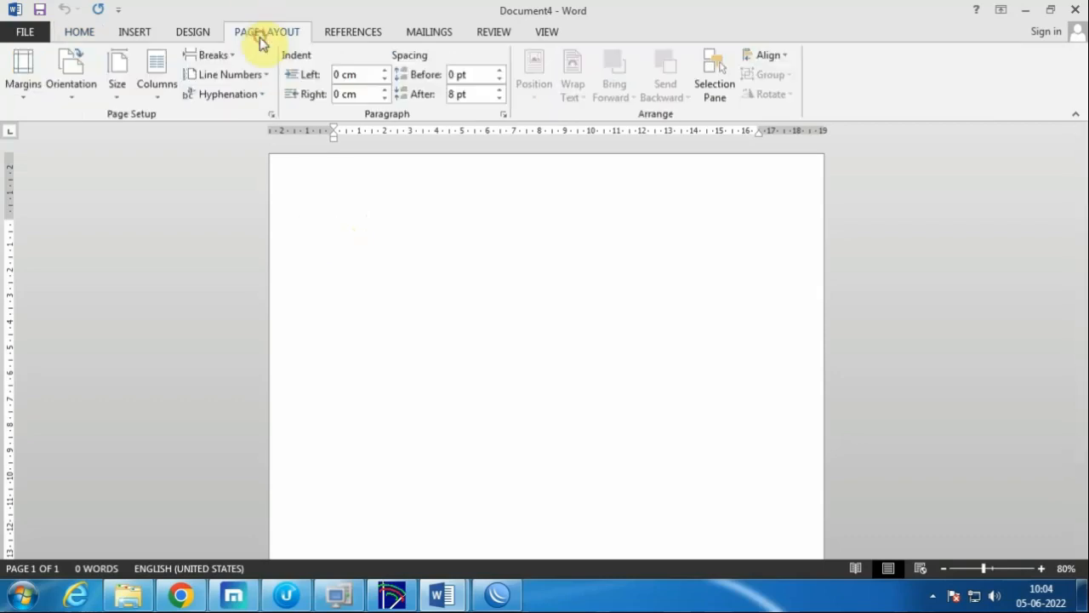
click(120, 97)
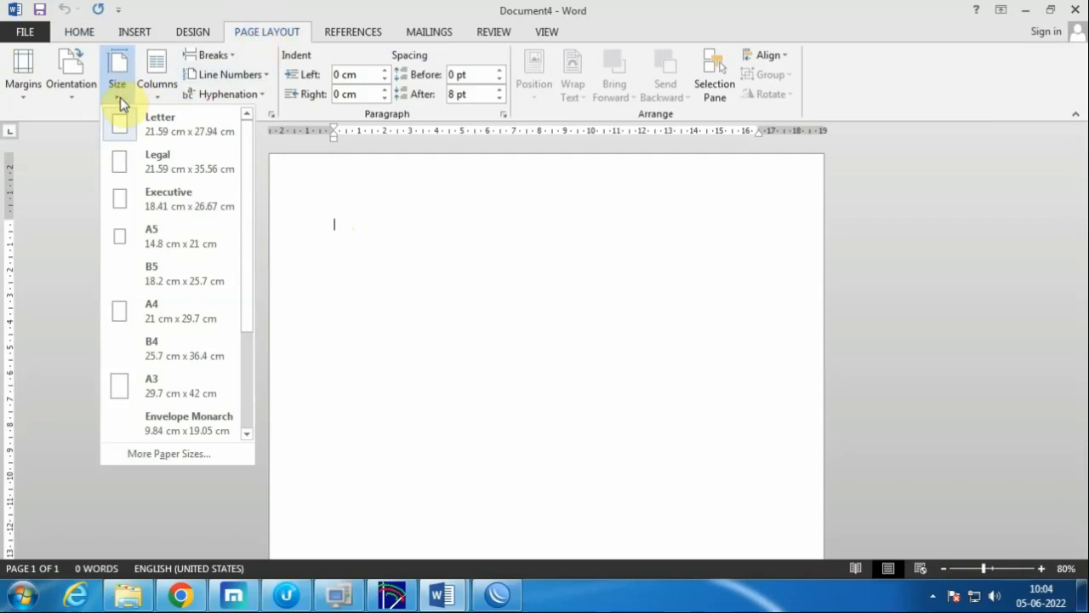
click(147, 453)
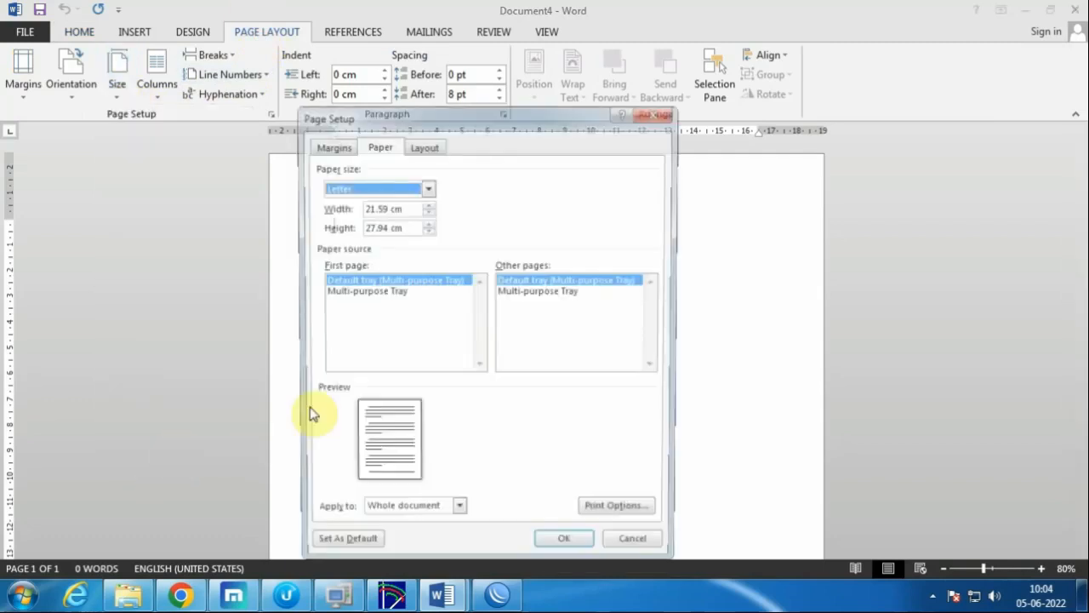
click(331, 150)
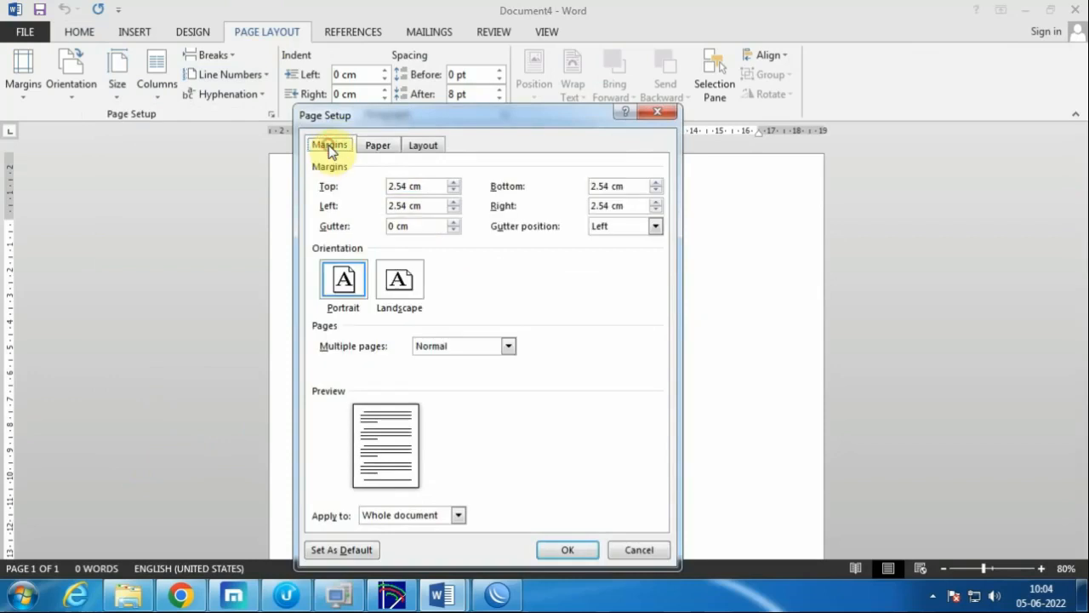
double_click(406, 186)
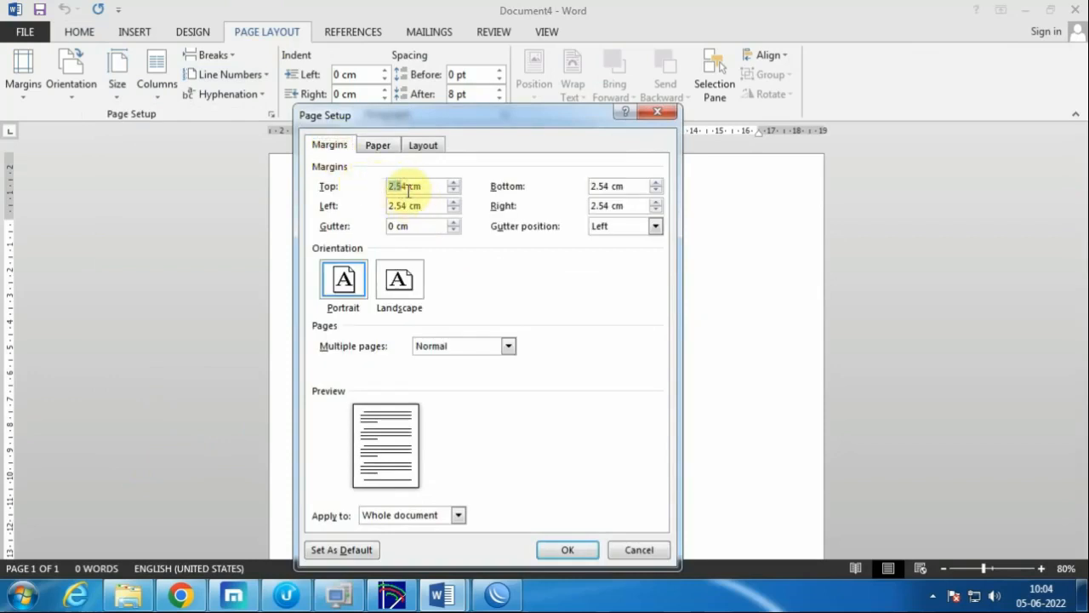
text(0)
double_click(398, 205)
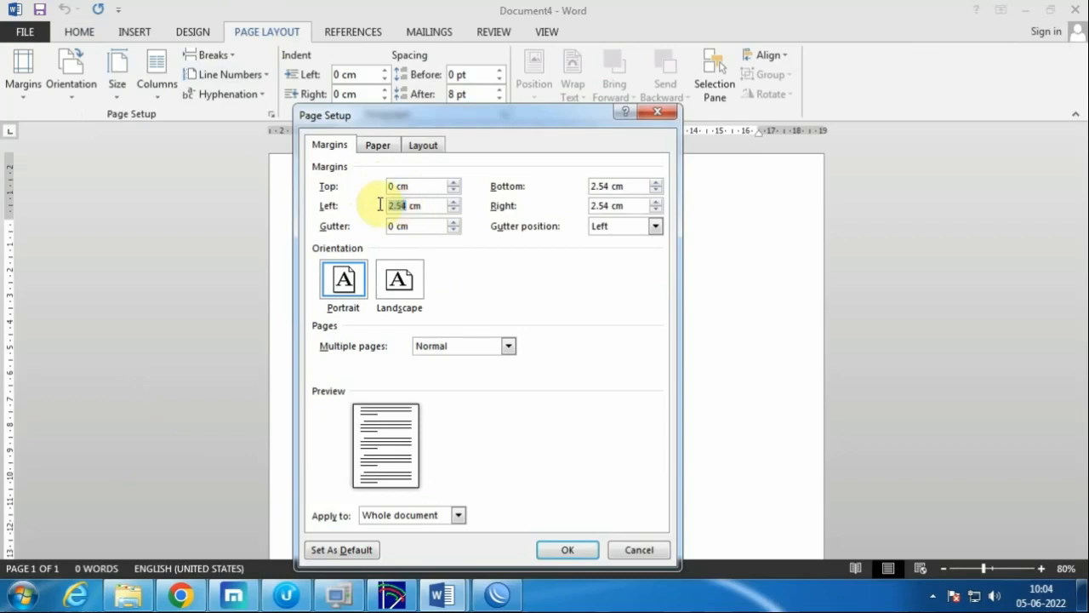
text(0)
Set the right and bottom margins to 0 cm and apply the page setup, keeping the zero margins
drag(609, 205, 591, 188)
text(0)
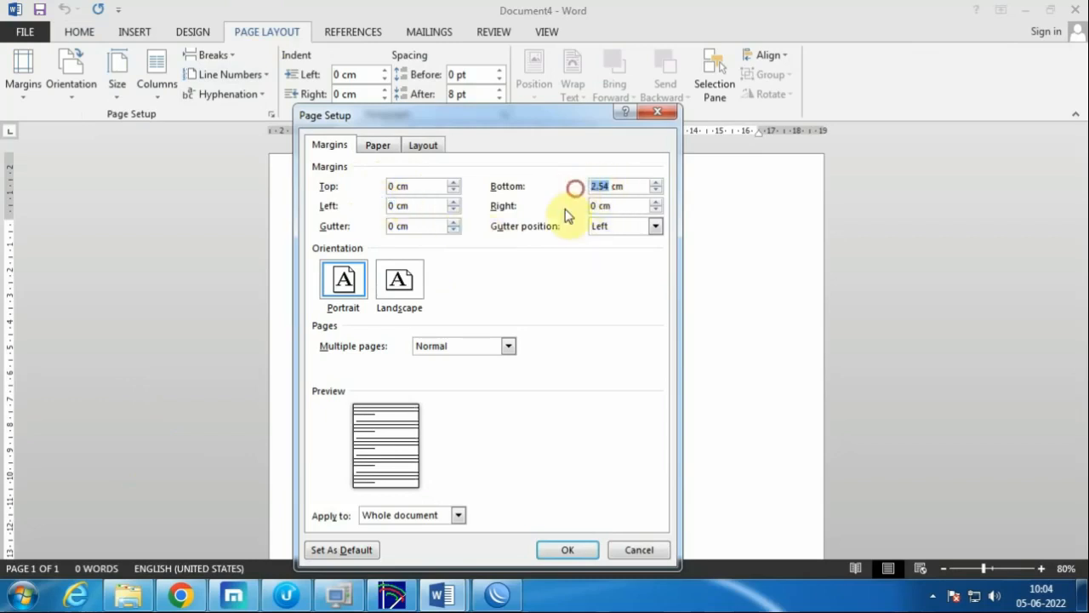
text(0)
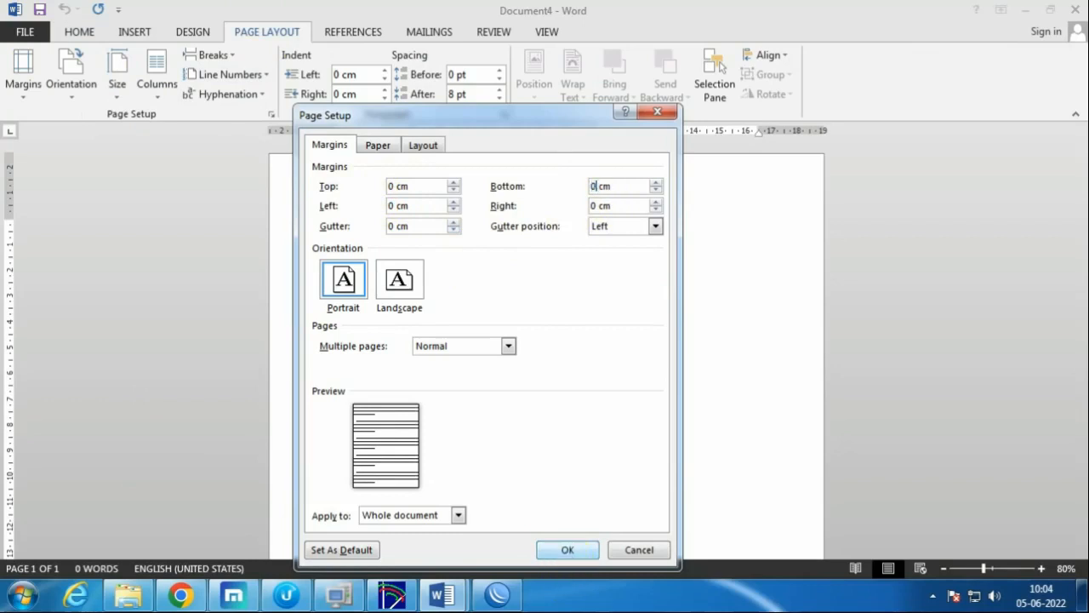
click(567, 547)
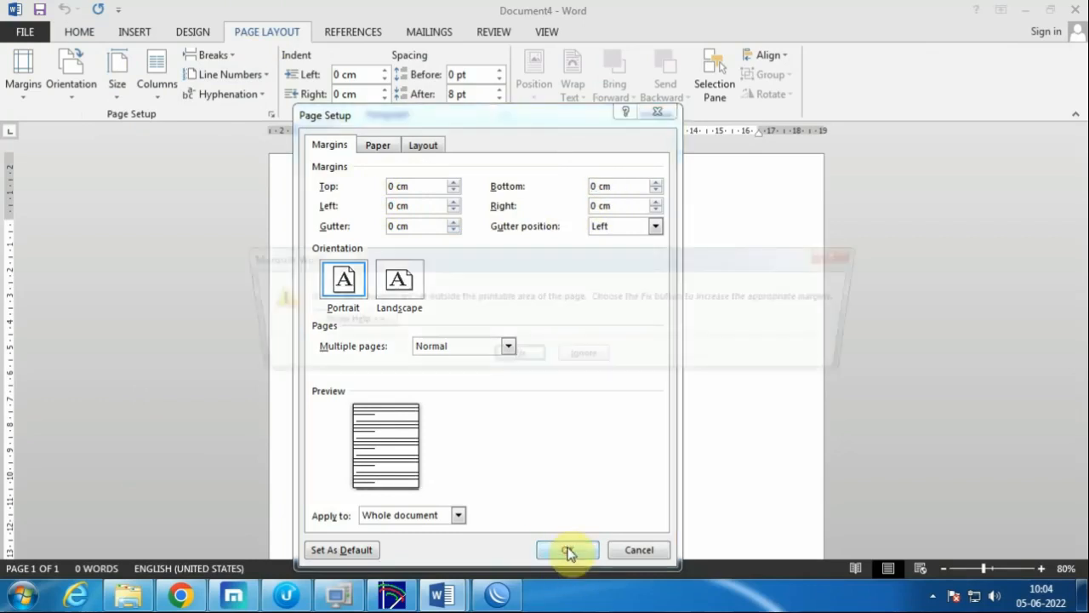
click(842, 254)
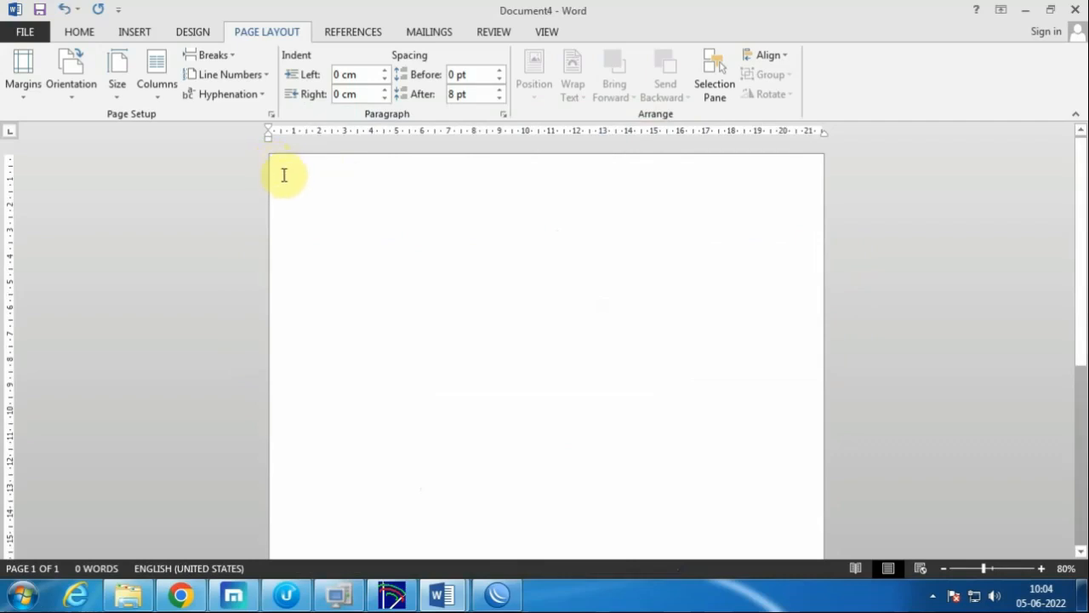
Insert a table with two columns and three rows at the top of the page
click(133, 33)
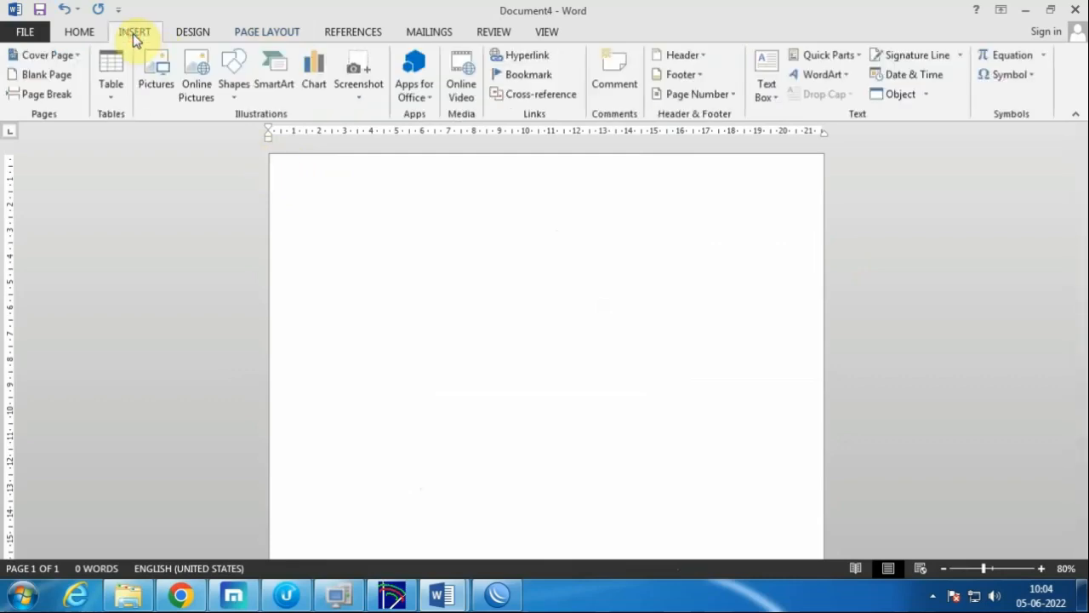
click(114, 100)
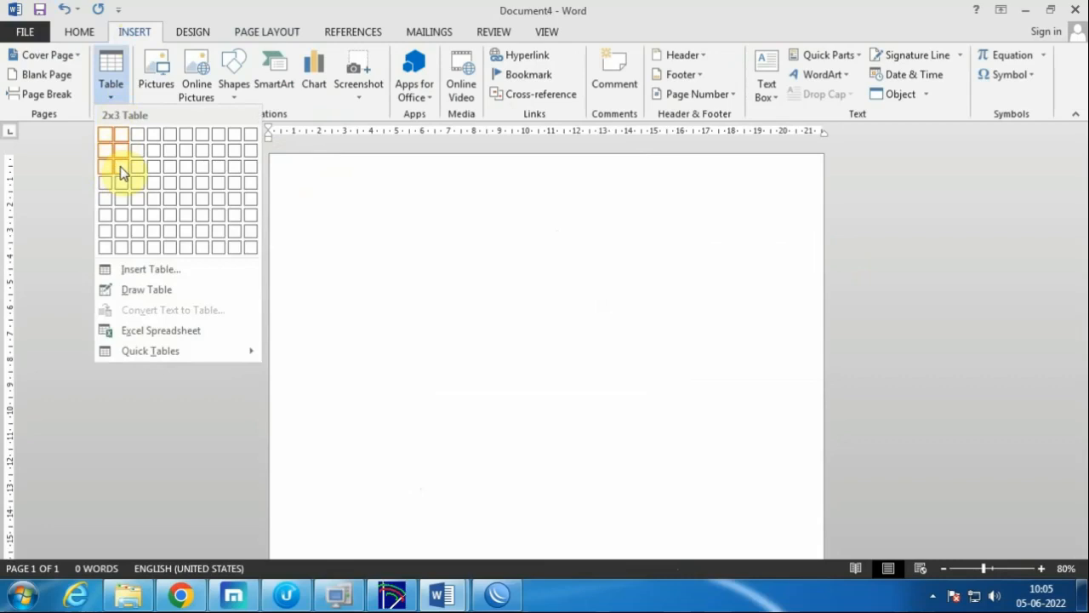
click(119, 173)
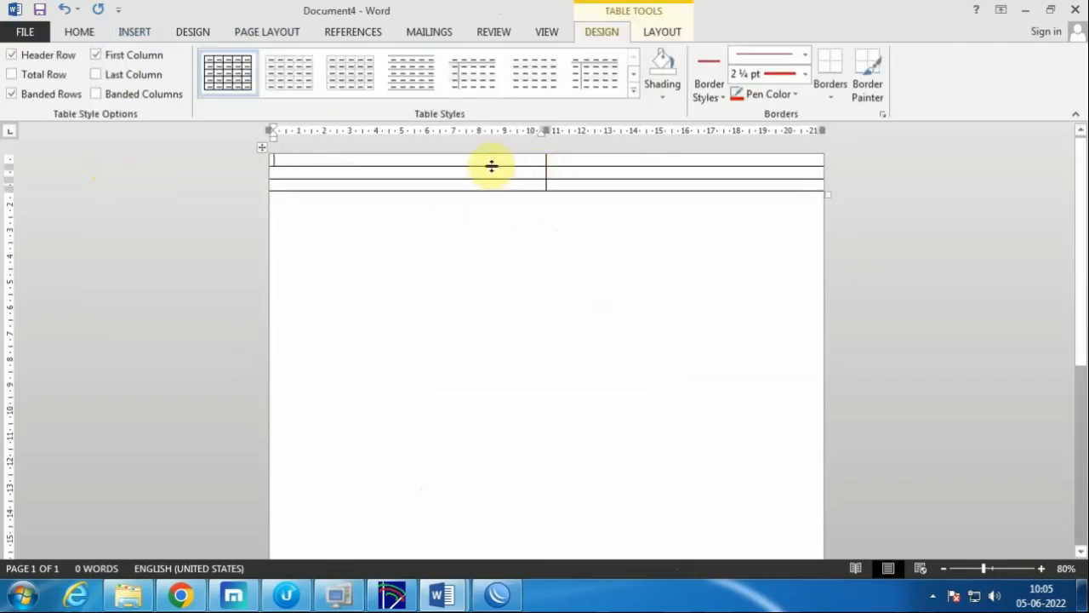
Enlarge the table's first row to about 2.5 cm high and narrow the first column to about 3.2 cm
drag(486, 165, 477, 217)
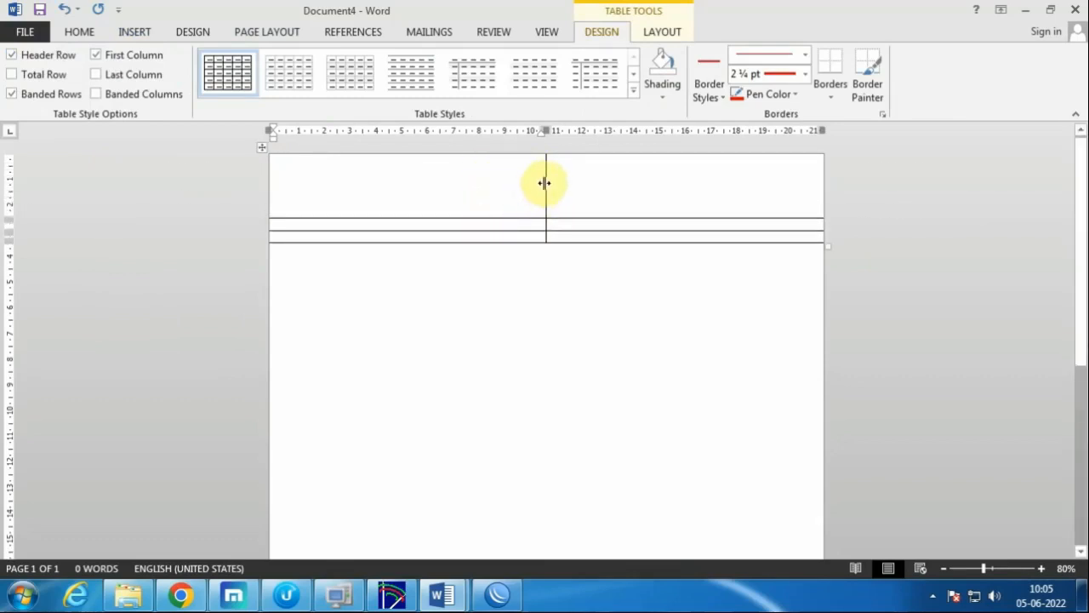
drag(543, 183, 349, 175)
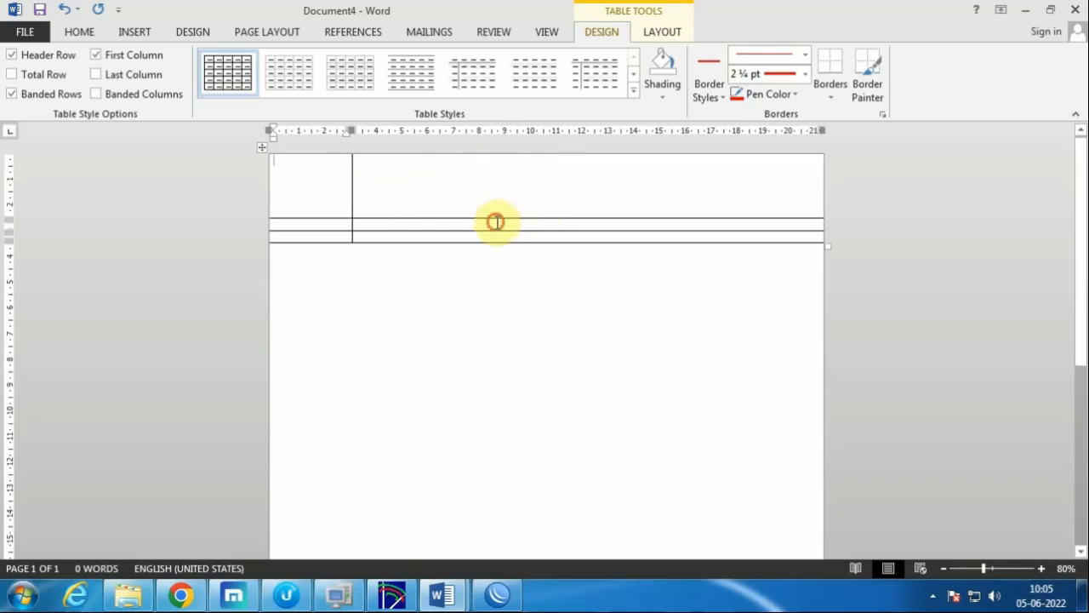
Set the height of the table's lower two rows to 1.1 cm
drag(496, 226, 495, 235)
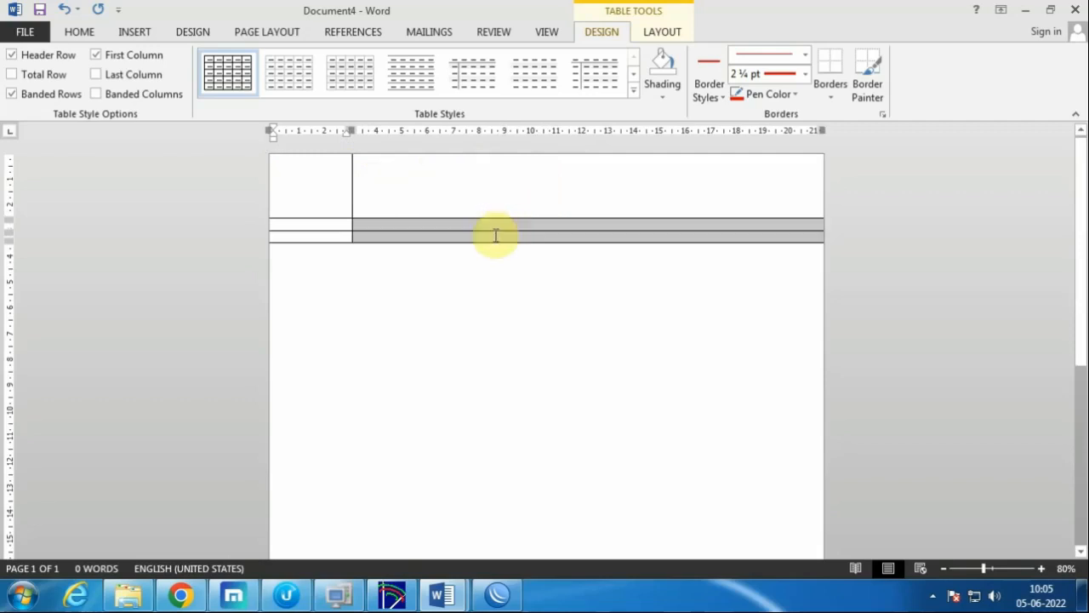
click(660, 35)
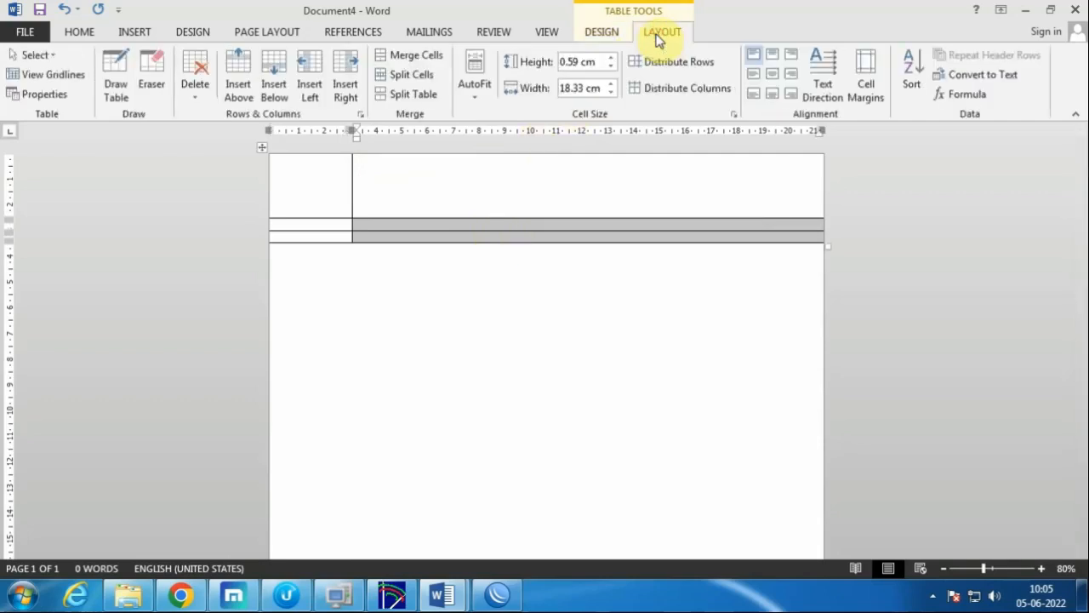
click(611, 57)
click(612, 58)
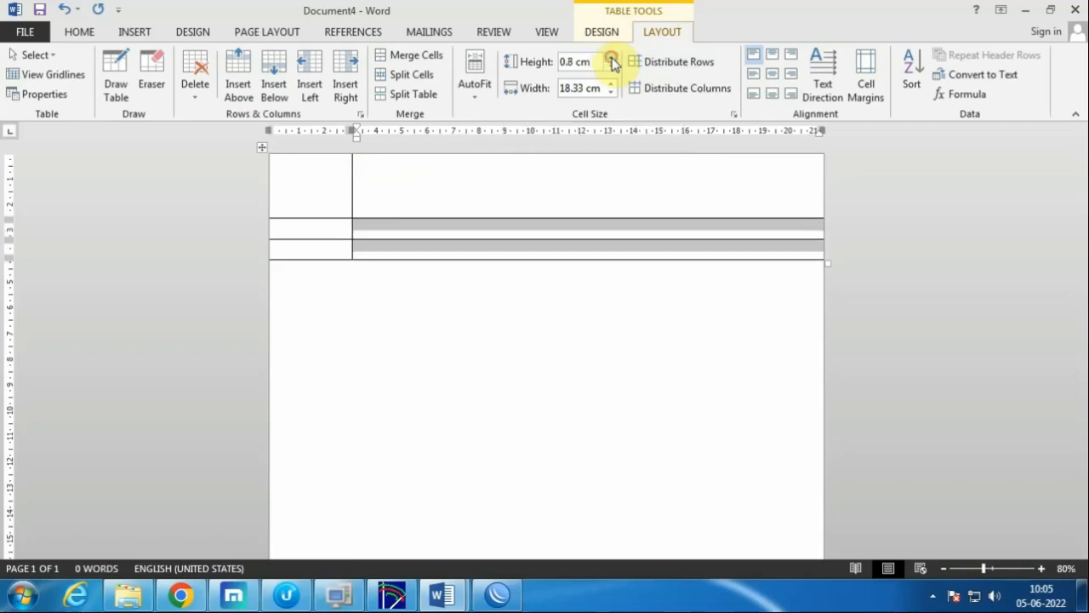
click(612, 58)
click(612, 58)
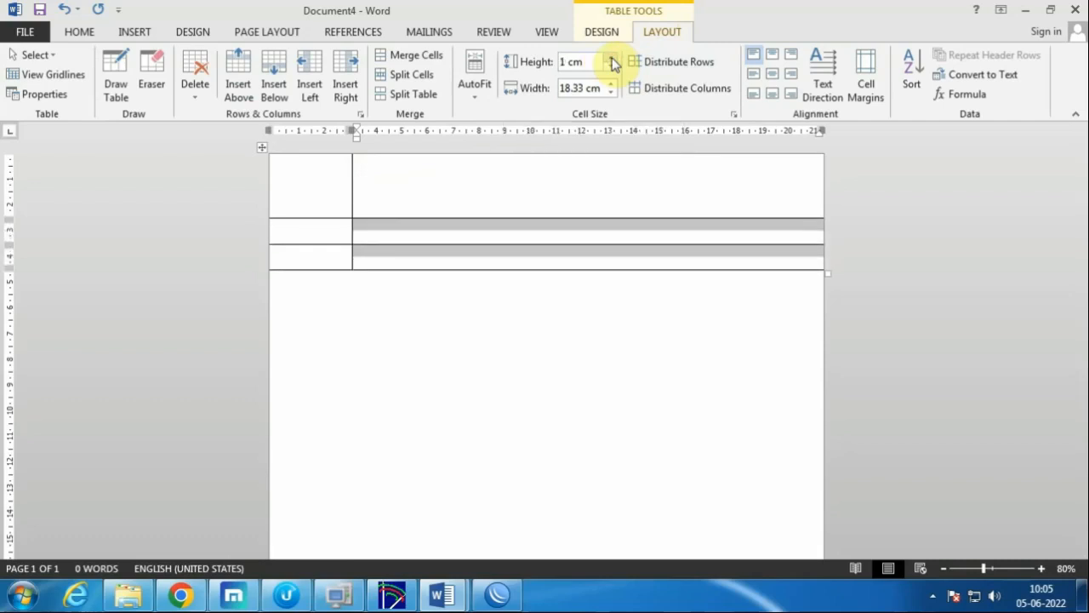
click(612, 58)
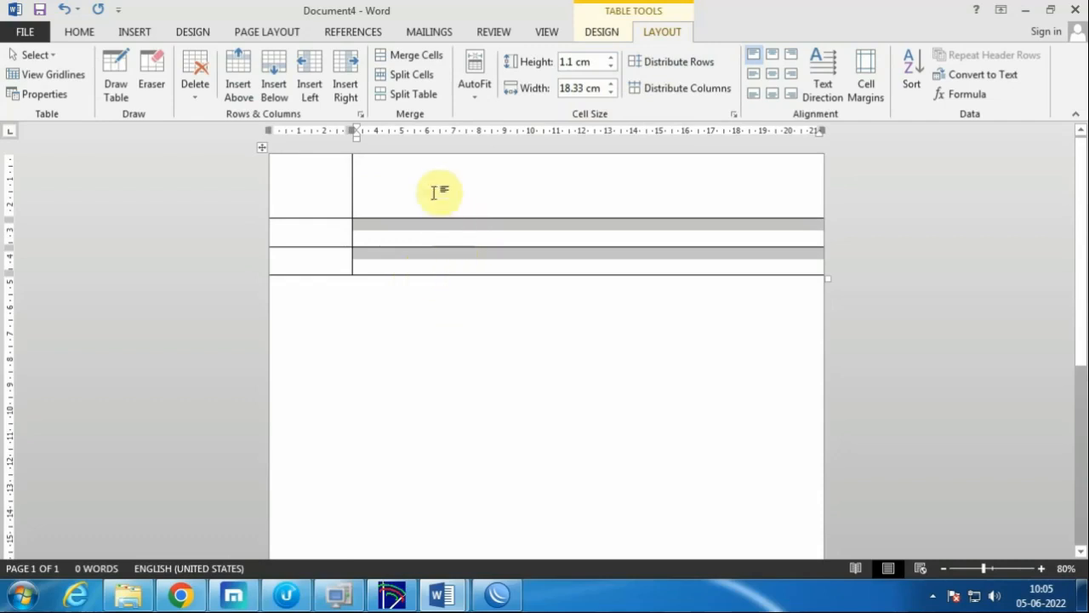
Split the second-column cells of the lower two rows into 15 columns and 2 rows
click(416, 79)
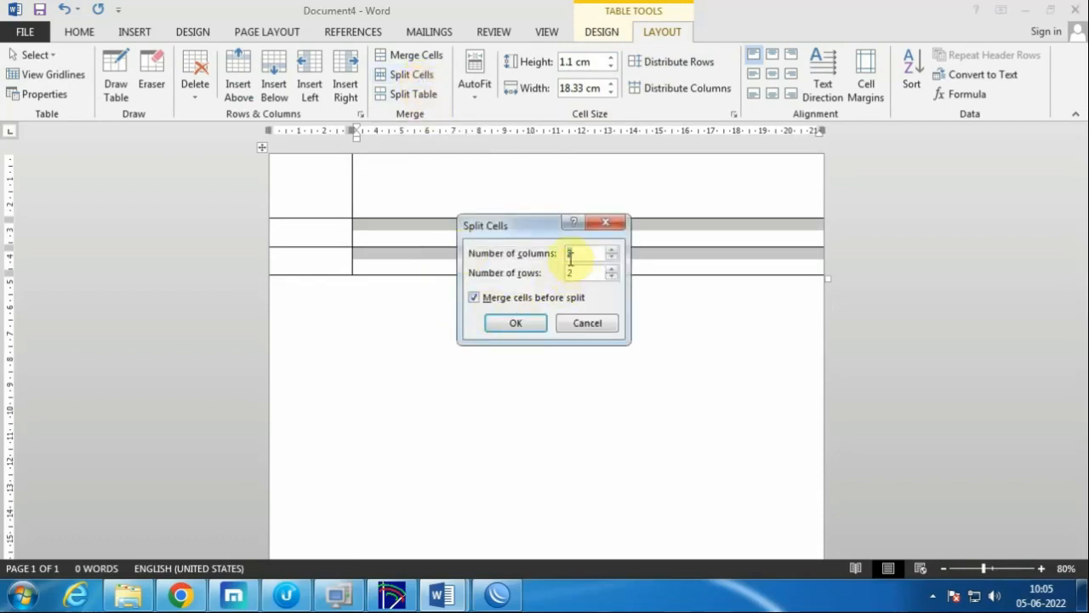
text(15)
click(535, 324)
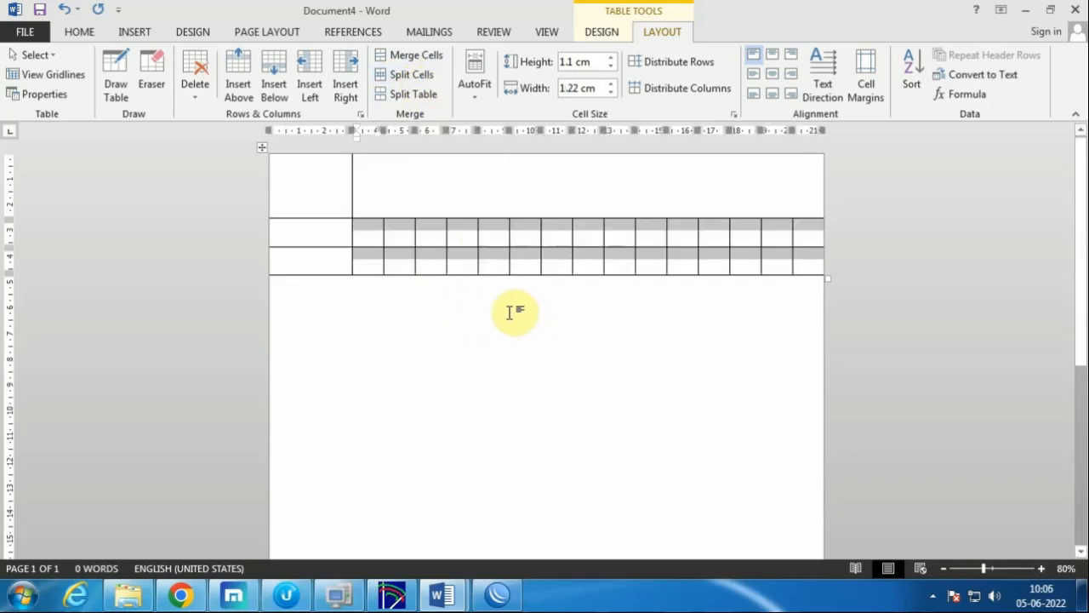
click(509, 313)
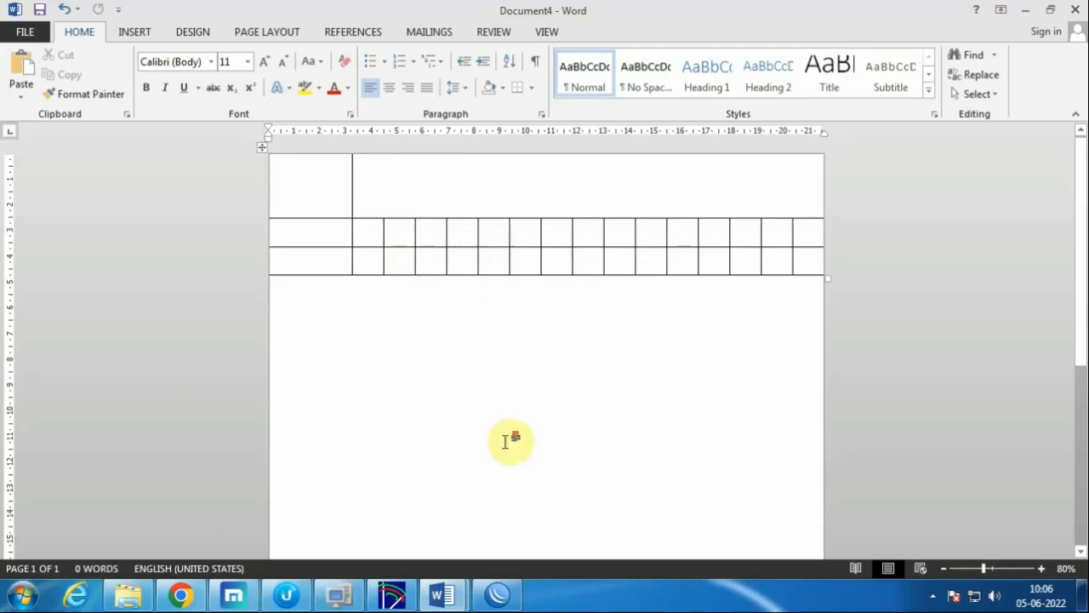
Add further rows of square cells below the table's last row until the grid reaches the bottom of the page
scroll(510, 439, down, 5)
scroll(508, 438, up, 5)
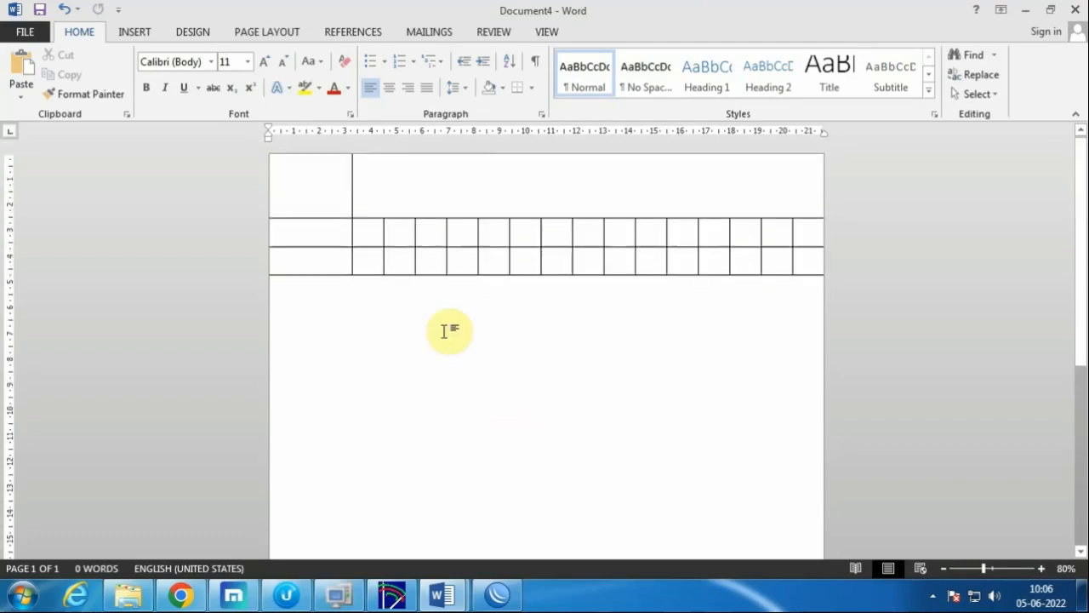
click(455, 258)
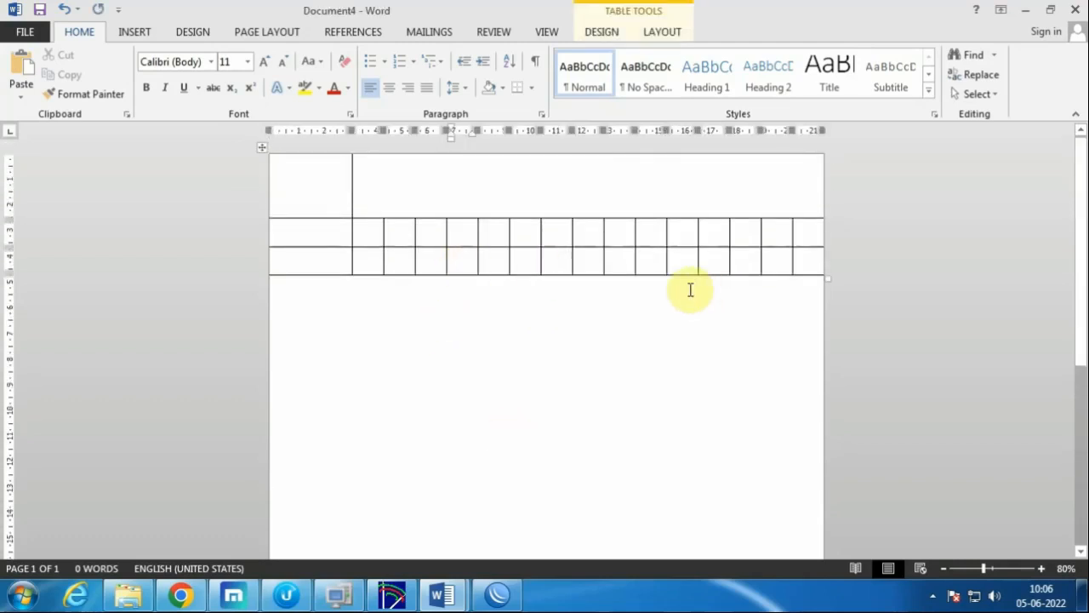
key(Tab)
key(Tab)
key(Tab)
key(Tab)
key(Tab)
key(Tab)
key(Tab)
key(Tab)
key(Tab)
key(Tab)
key(Tab)
key(Tab)
key(Tab)
key(Tab)
key(Tab)
key(Tab)
key(Tab)
key(Tab)
key(Tab)
key(Tab)
key(Tab)
key(Tab)
key(Tab)
key(Tab)
key(Tab)
key(Tab)
key(Tab)
key(Tab)
key(Tab)
key(Tab)
key(Tab)
key(Tab)
key(Tab)
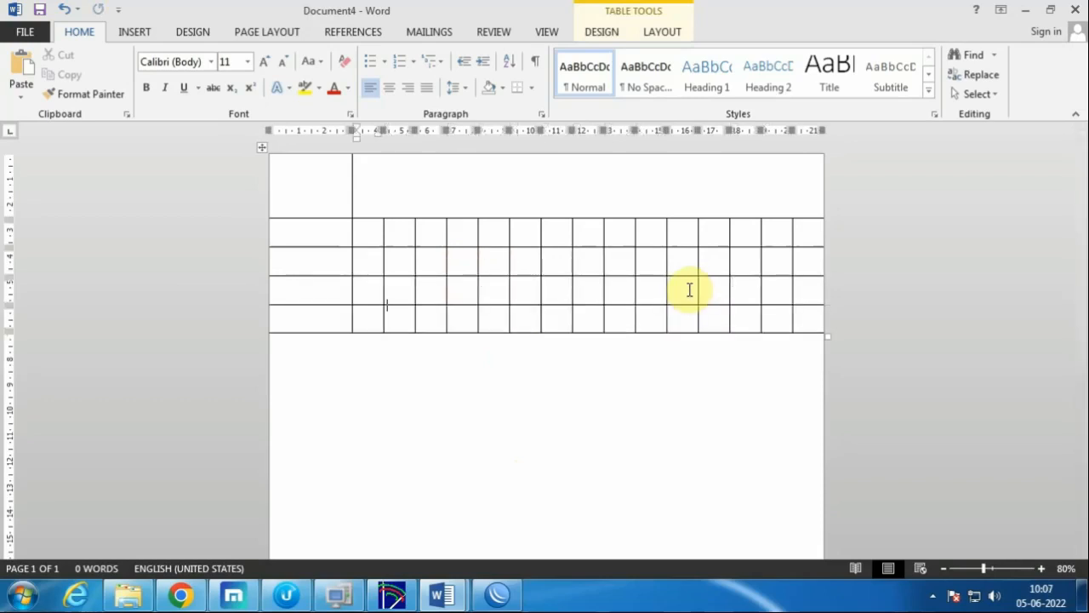
key(Tab)
key(Tab)
key(Tab)
key(Tab)
key(Tab)
key(Tab)
key(Tab)
key(Tab)
key(Tab)
key(Tab)
key(Tab)
key(Tab)
key(Tab)
key(Tab)
key(Tab)
key(Tab)
key(Tab)
key(Tab)
key(Tab)
key(Tab)
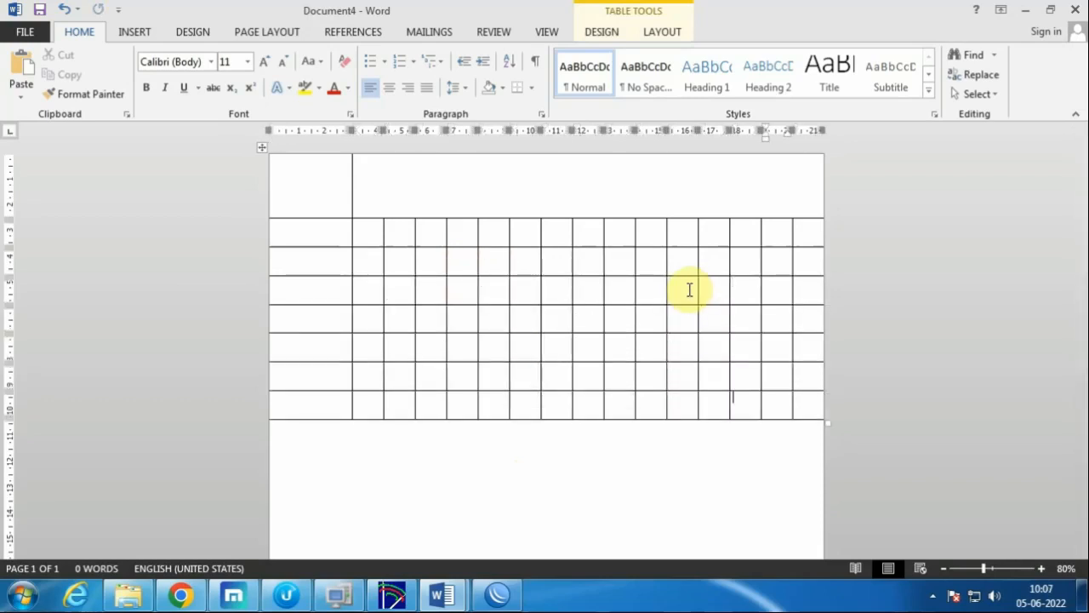
key(Tab)
key(Tab)
key(Tab)
key(Tab)
key(Tab)
key(Tab)
key(Tab)
key(Tab)
key(Tab)
key(Tab)
key(Tab)
key(Tab)
key(Tab)
key(Tab)
key(Tab)
key(Tab)
key(Tab)
key(Tab)
key(Tab)
key(Tab)
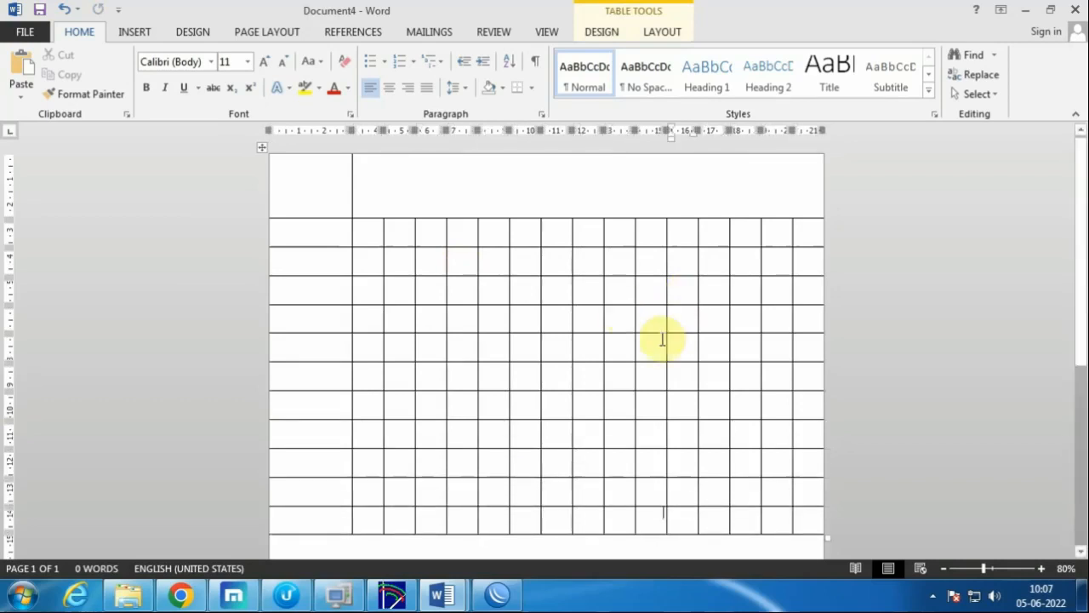
scroll(693, 351, down, 3)
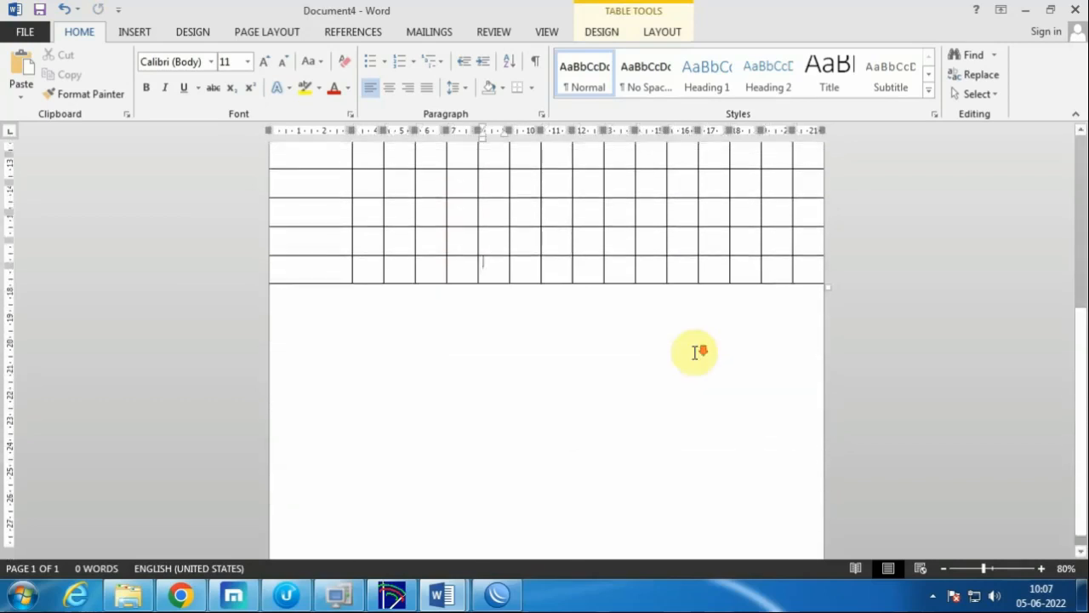
key(Tab)
key(Tab)
key(Tab)
key(Tab)
key(Tab)
key(Tab)
key(Tab)
key(Tab)
key(Tab)
key(Tab)
key(Tab)
key(Tab)
key(Tab)
key(Tab)
key(Tab)
key(Tab)
key(Tab)
key(Tab)
key(Tab)
key(Tab)
key(Tab)
key(Tab)
key(Tab)
key(Tab)
key(Tab)
key(Tab)
key(Tab)
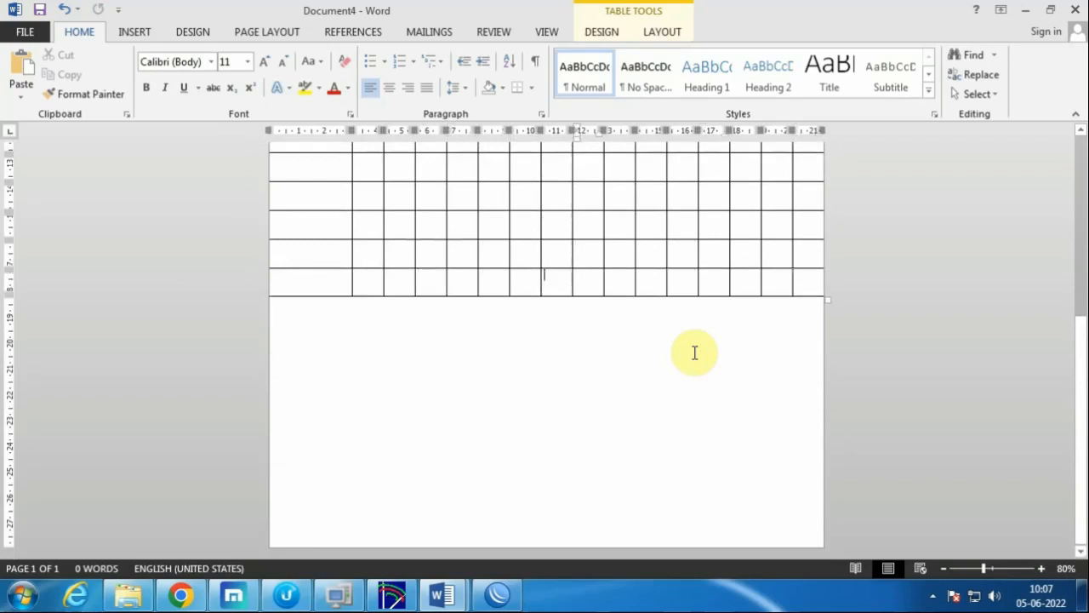
key(Tab)
key(Tab)
key(Tab)
key(Tab)
key(Tab)
key(Tab)
key(Tab)
key(Tab)
key(Tab)
key(Tab)
key(Tab)
key(Tab)
key(Tab)
key(Tab)
key(Tab)
key(Tab)
key(Tab)
key(Tab)
key(Tab)
key(Tab)
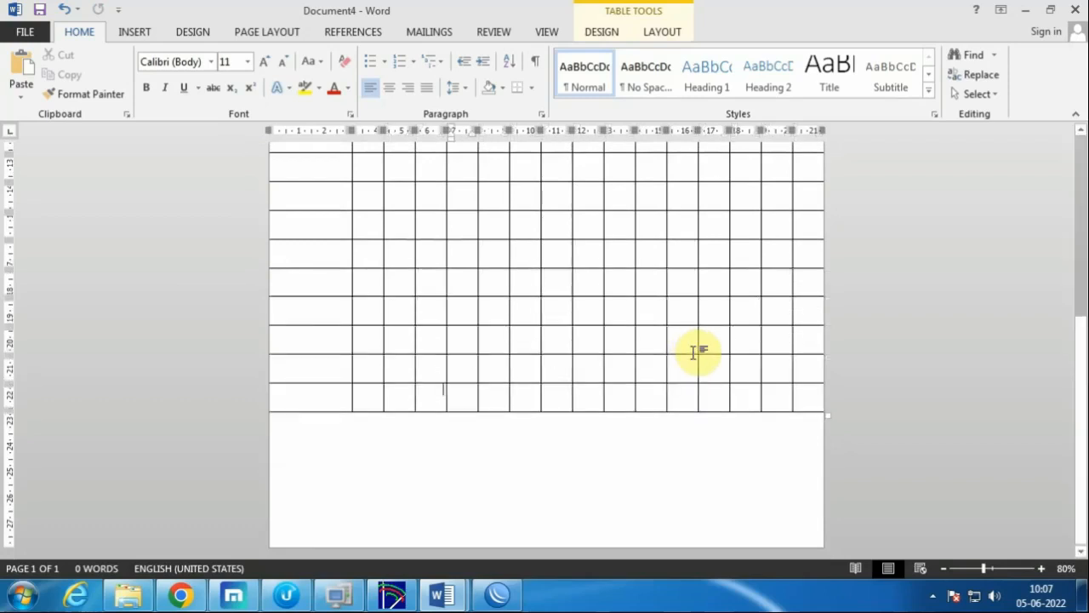
key(Tab)
key(Tab)
key(Tab)
key(Tab)
key(Tab)
key(Tab)
key(Tab)
key(Tab)
key(Tab)
key(Tab)
key(Tab)
key(Tab)
key(Tab)
key(Tab)
key(Tab)
key(Tab)
key(Tab)
key(Tab)
key(Tab)
key(Tab)
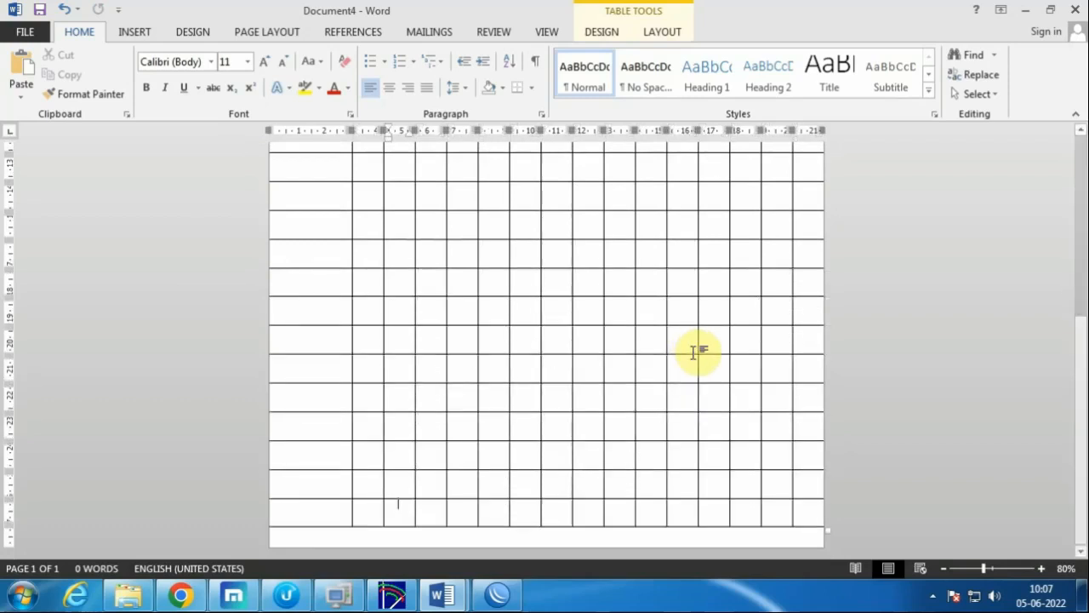
Paint the border below the header row and the border between the first column and the grid as red 2 ¼ pt lines
scroll(662, 341, up, 7)
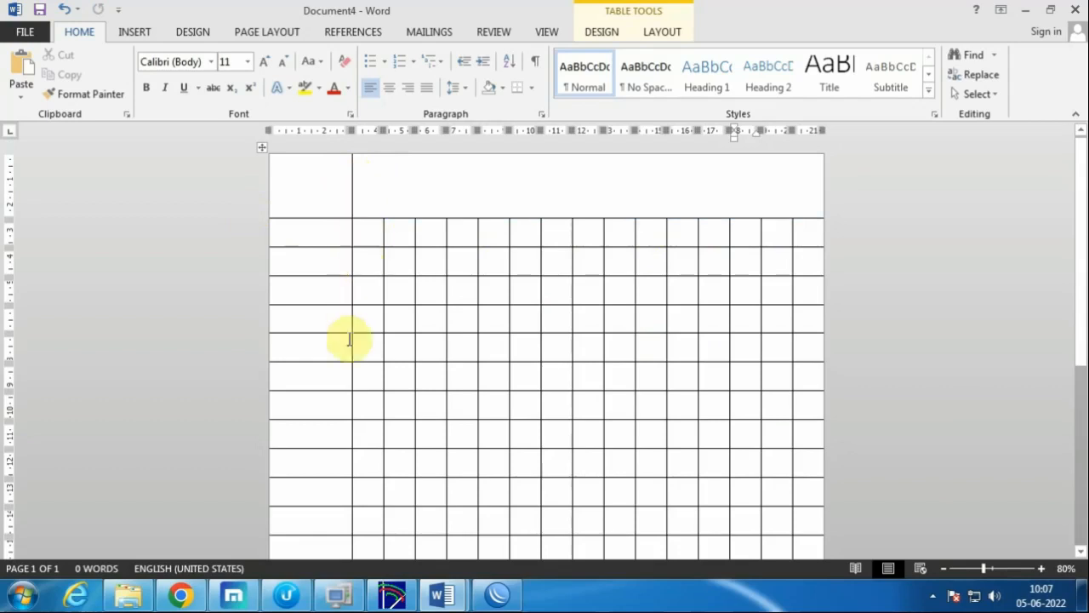
click(595, 31)
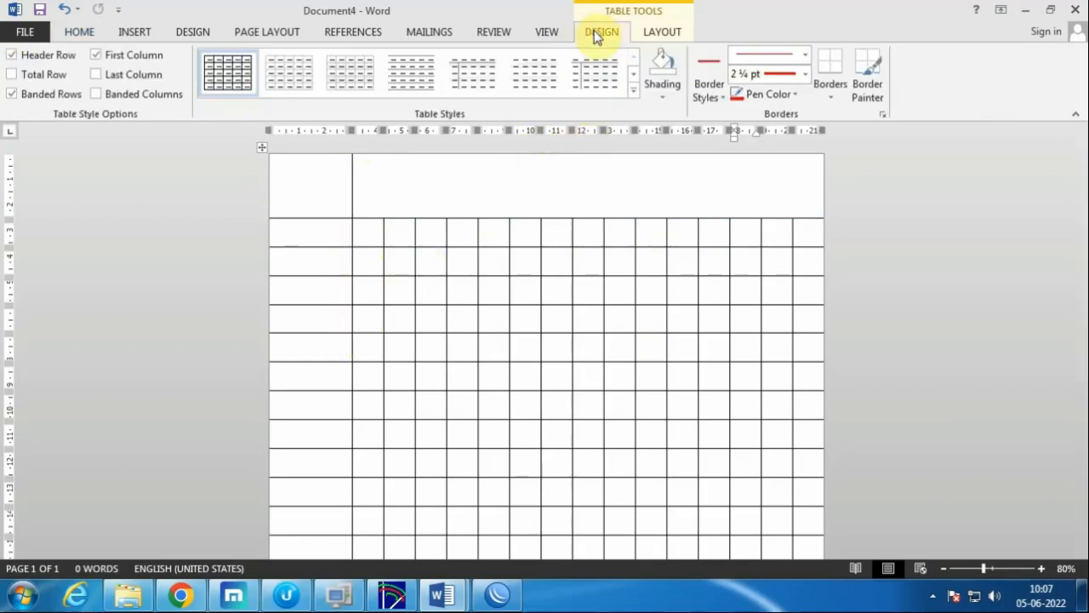
click(805, 75)
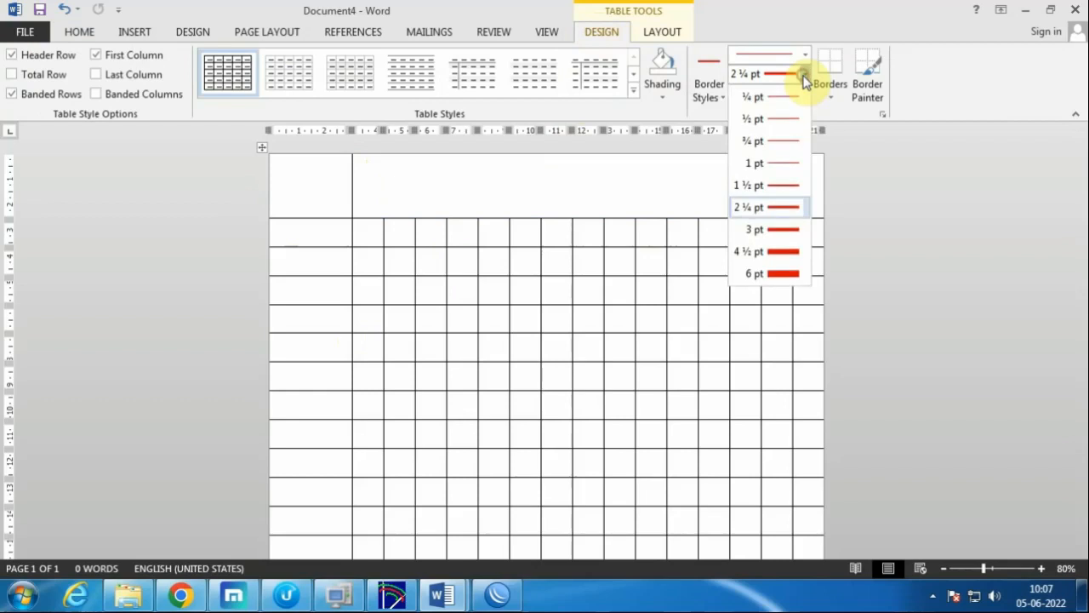
click(776, 211)
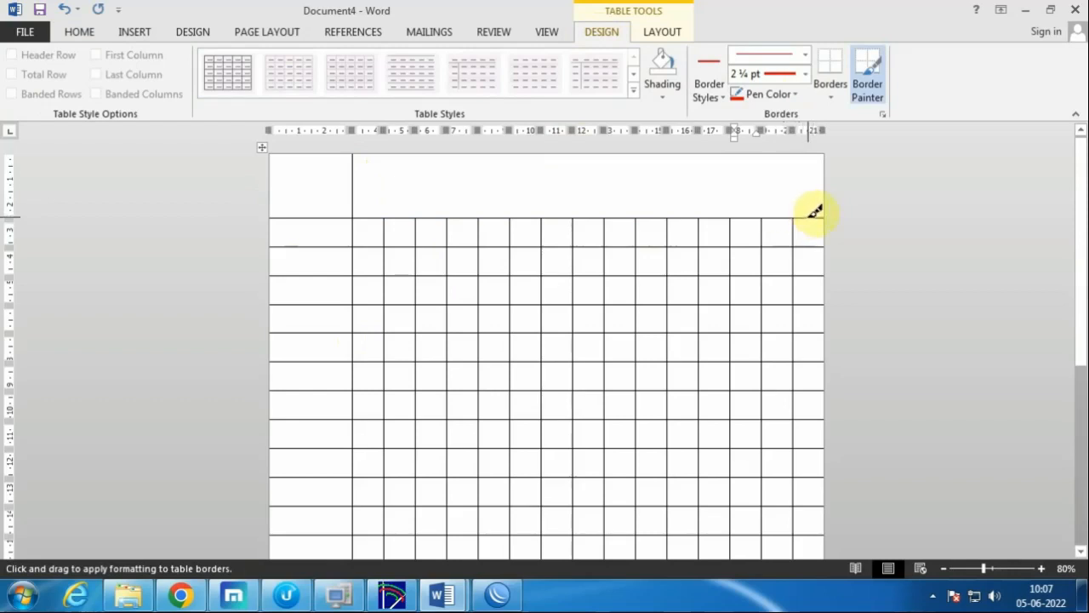
drag(815, 213, 319, 208)
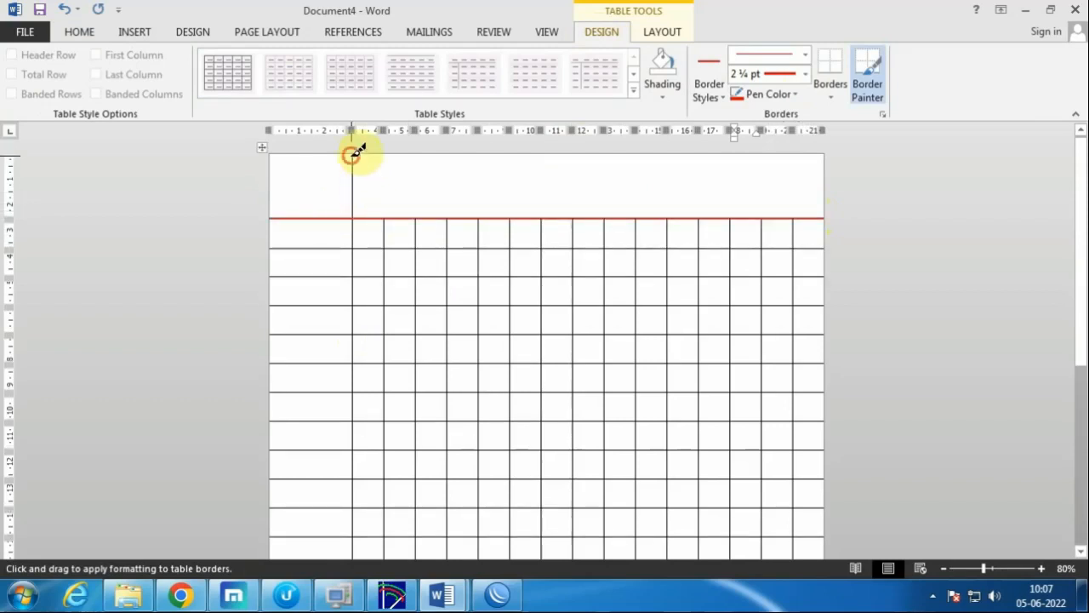
mouse_move(356, 152)
mouse_down()
mouse_move(350, 583)
mouse_move(348, 518)
mouse_up()
Draw a horizontal straight line about 21.6 cm long across the page, just above the red border below the header row
scroll(479, 394, up, 10)
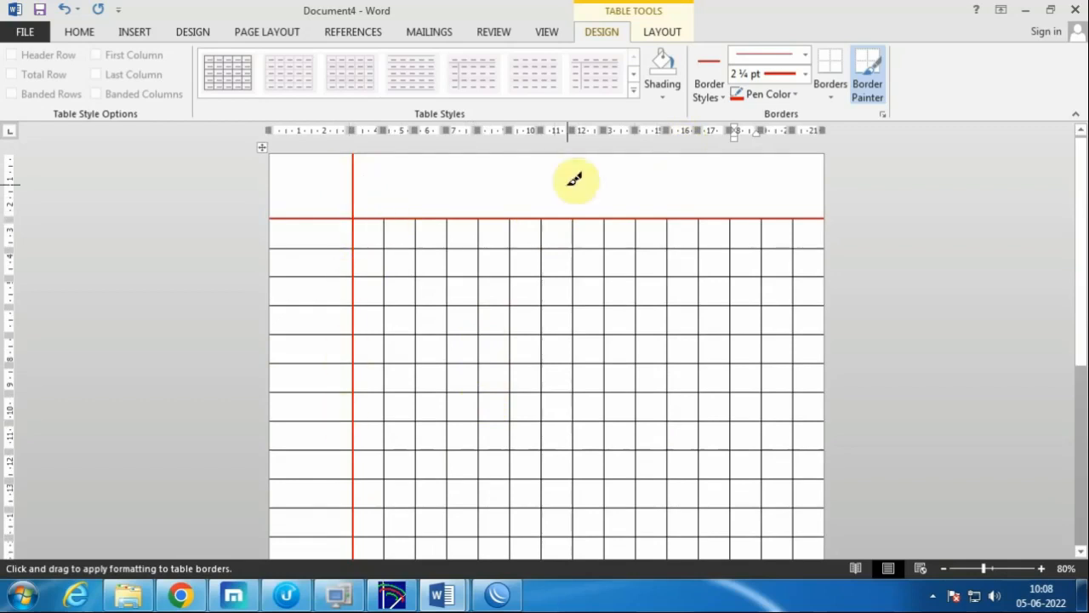
click(132, 34)
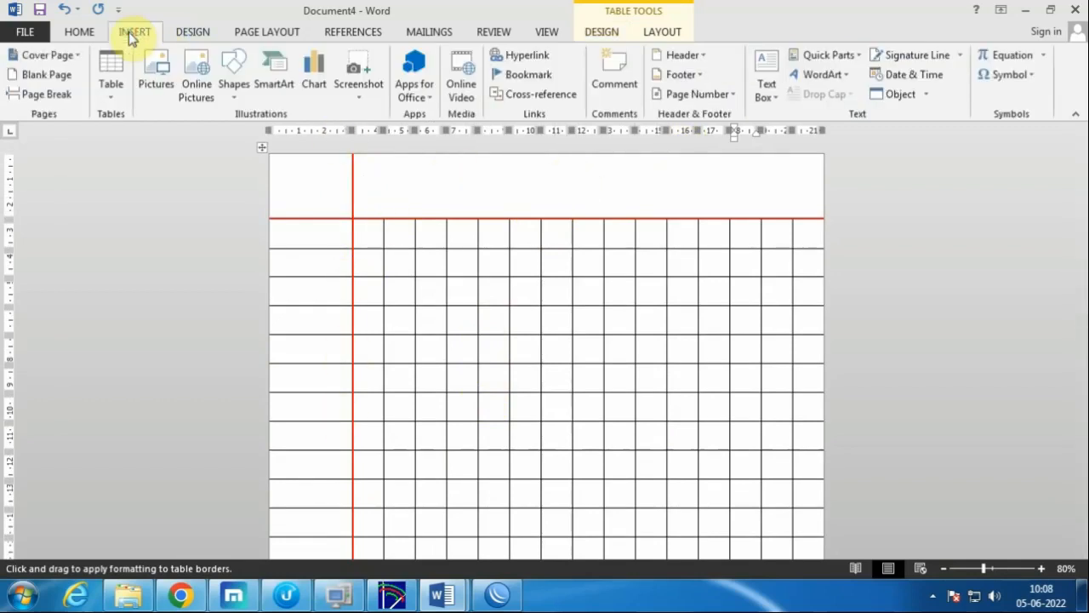
click(237, 100)
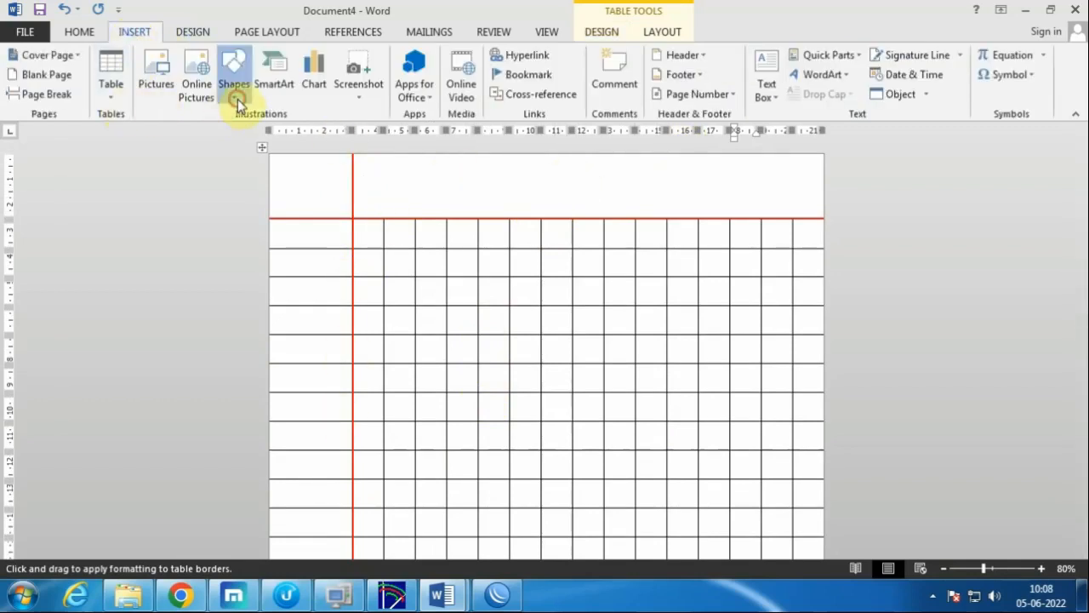
click(230, 191)
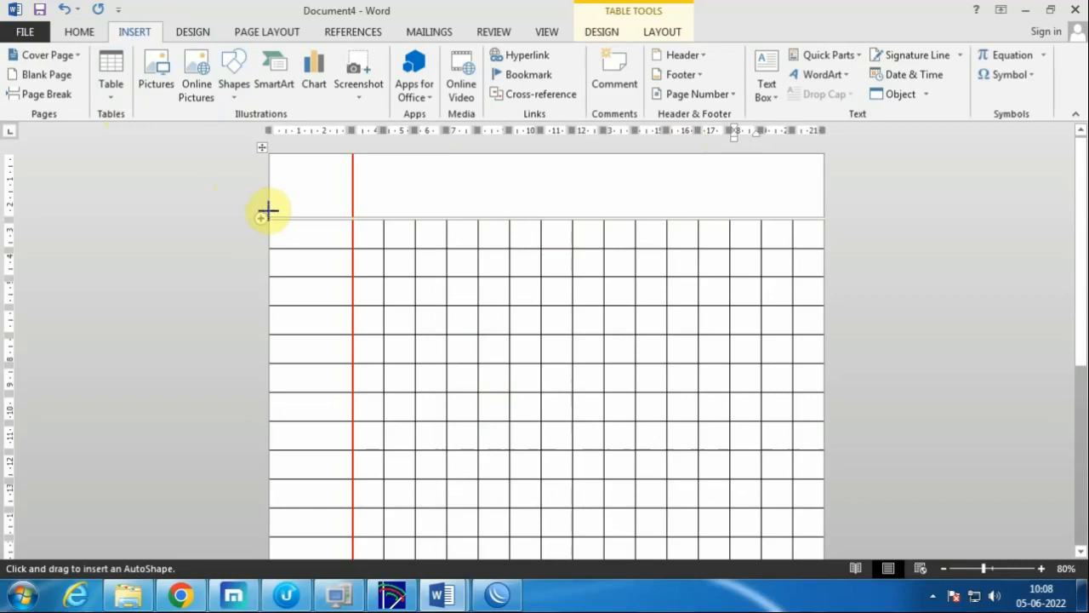
drag(268, 211, 823, 210)
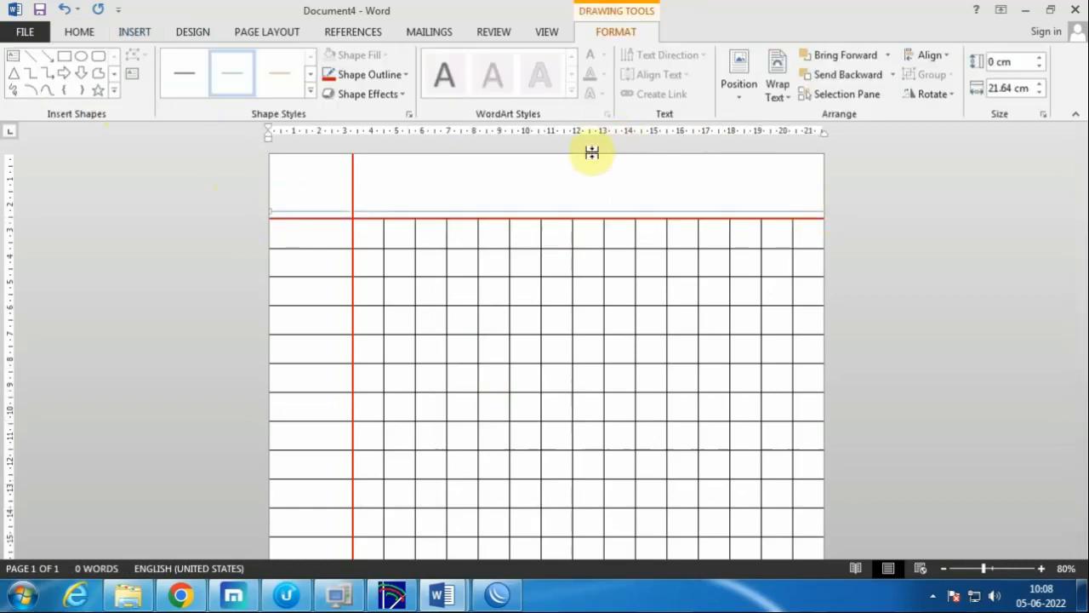
Set the drawn line's outline to red with a weight of 2¼ pt
click(409, 74)
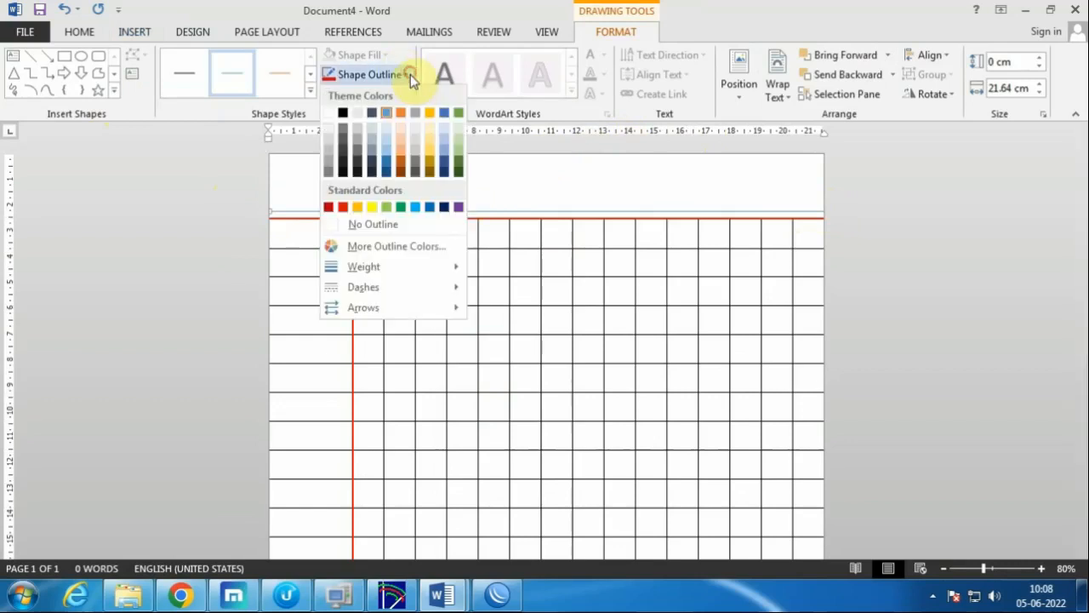
click(341, 207)
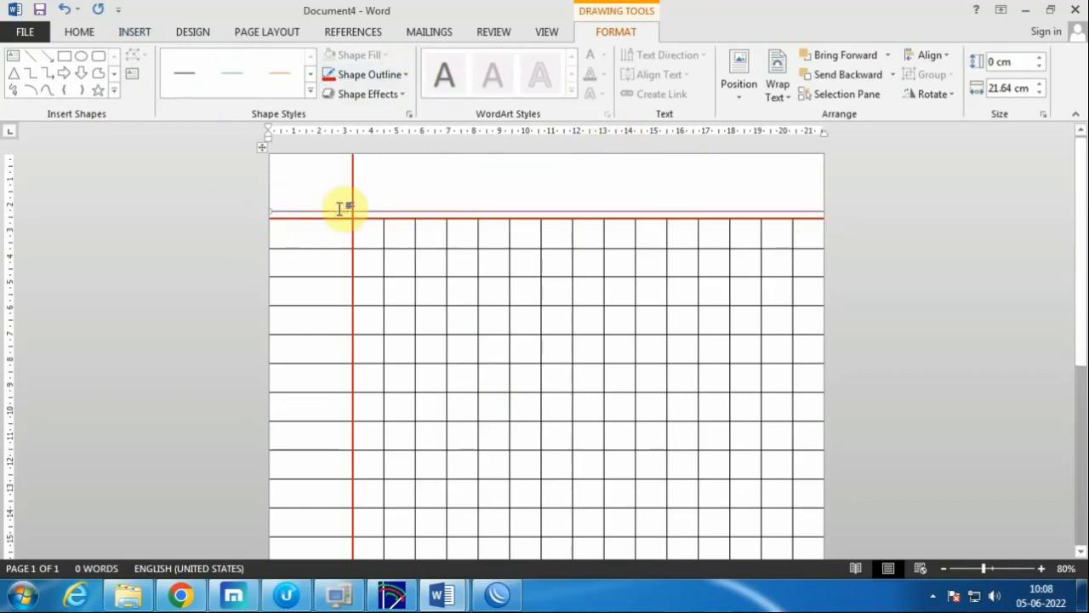
click(389, 76)
mouse_move(458, 272)
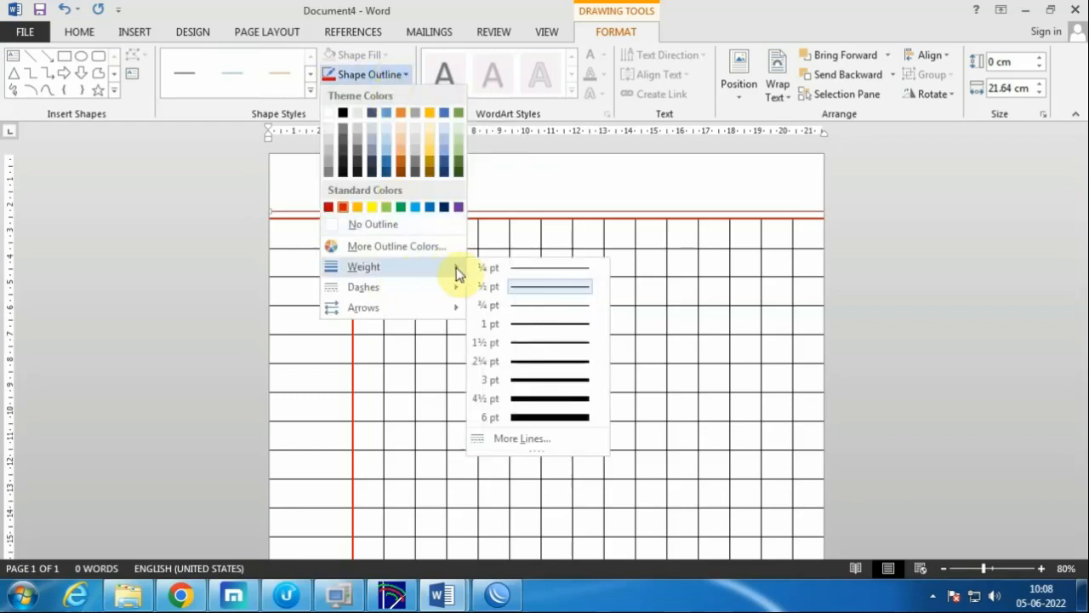
click(549, 361)
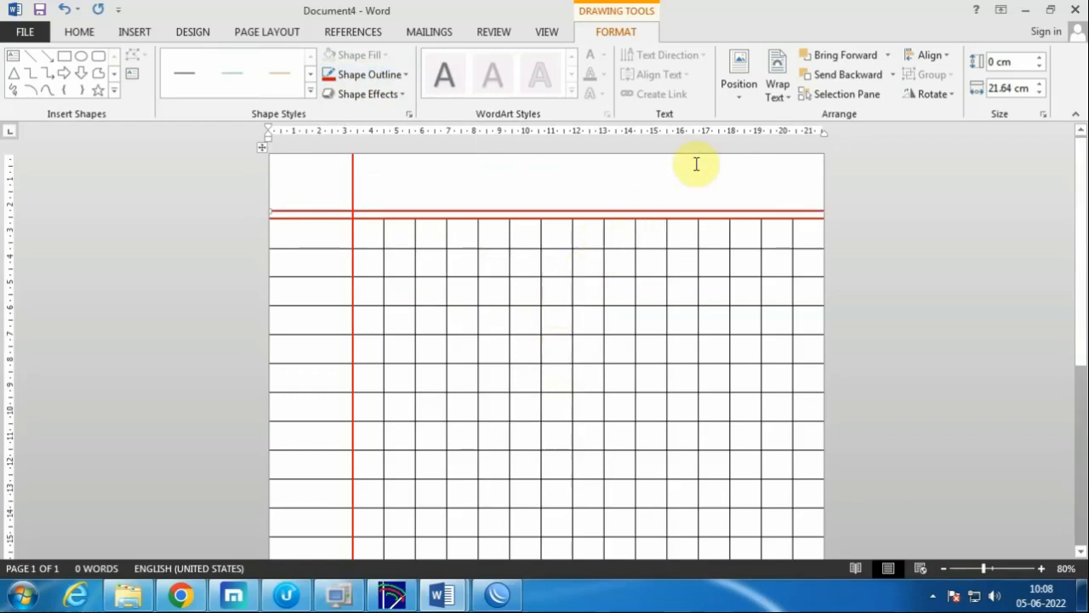
Nudge the drawn horizontal red line down until it sits close above the red border below the header row
key(Down)
key(Down)
key(Down)
key(Down)
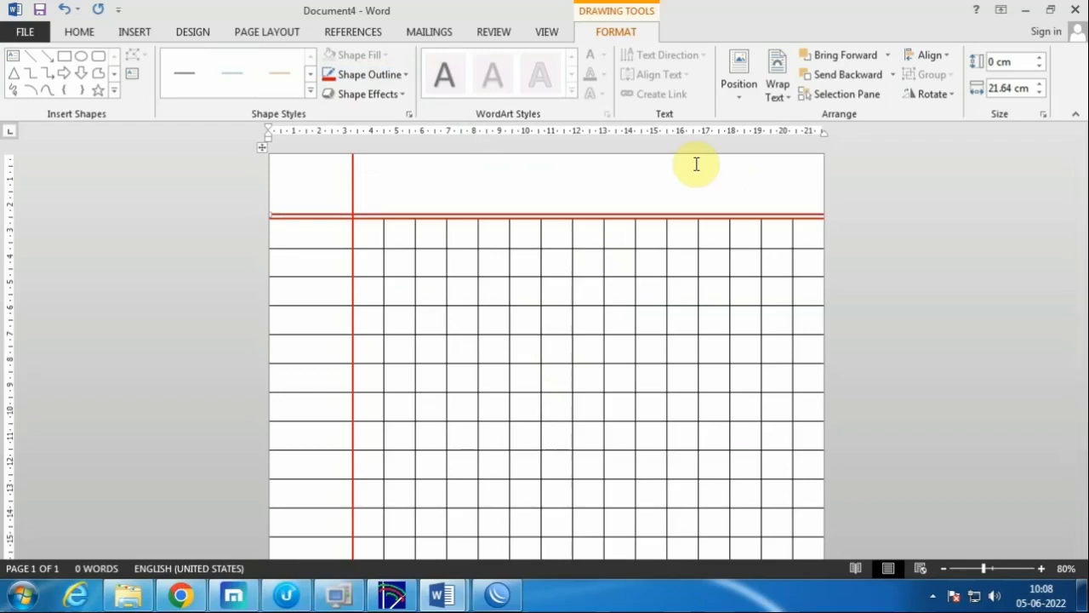
key(Down)
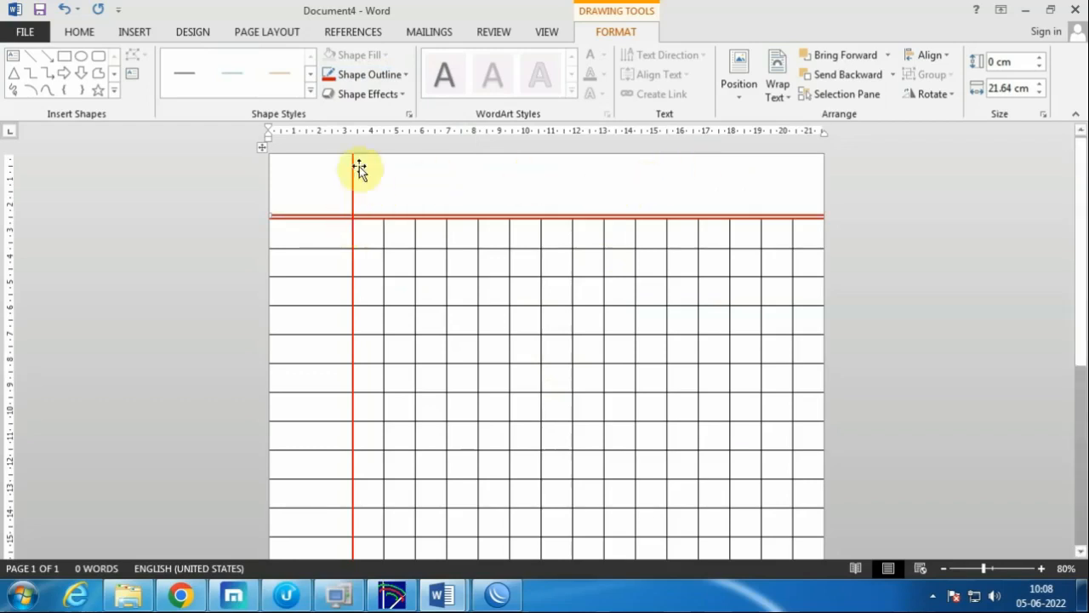
Draw a vertical straight line about 27.2 cm long down the page, just to the right of the red first-column border
click(140, 32)
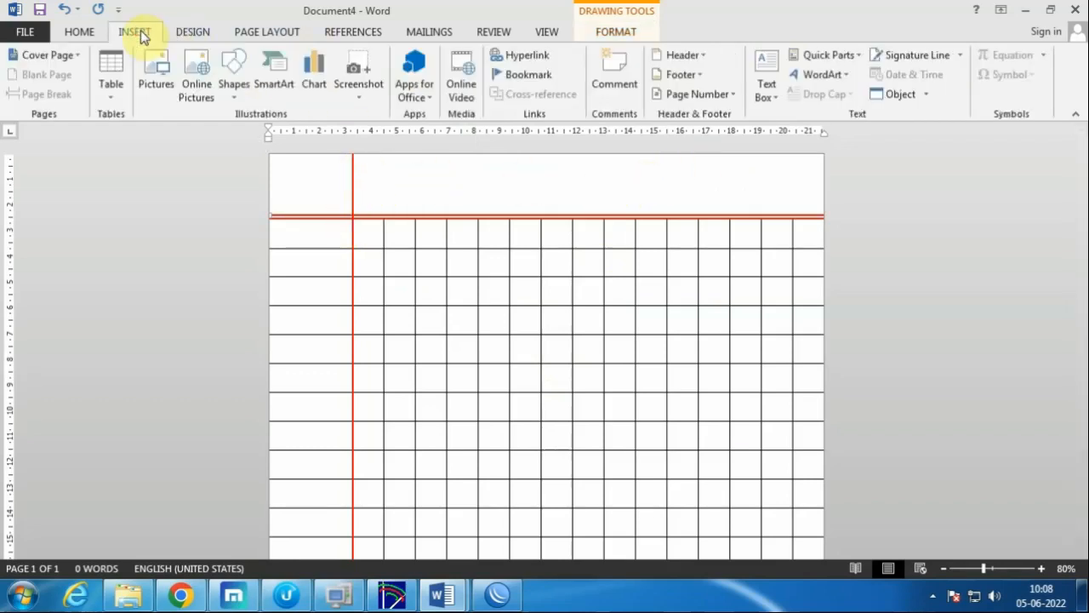
click(228, 101)
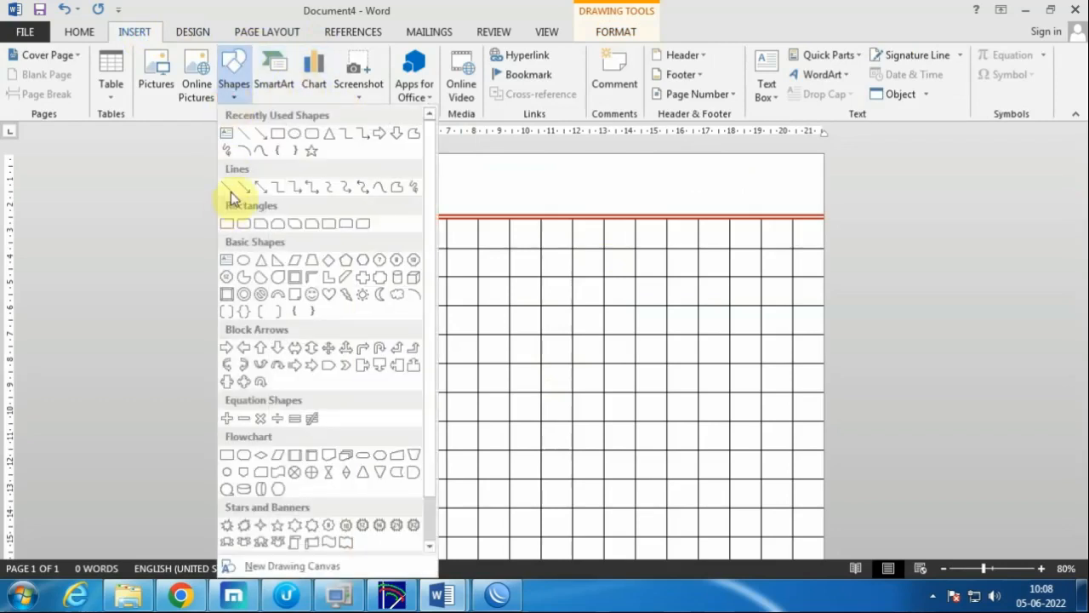
click(228, 186)
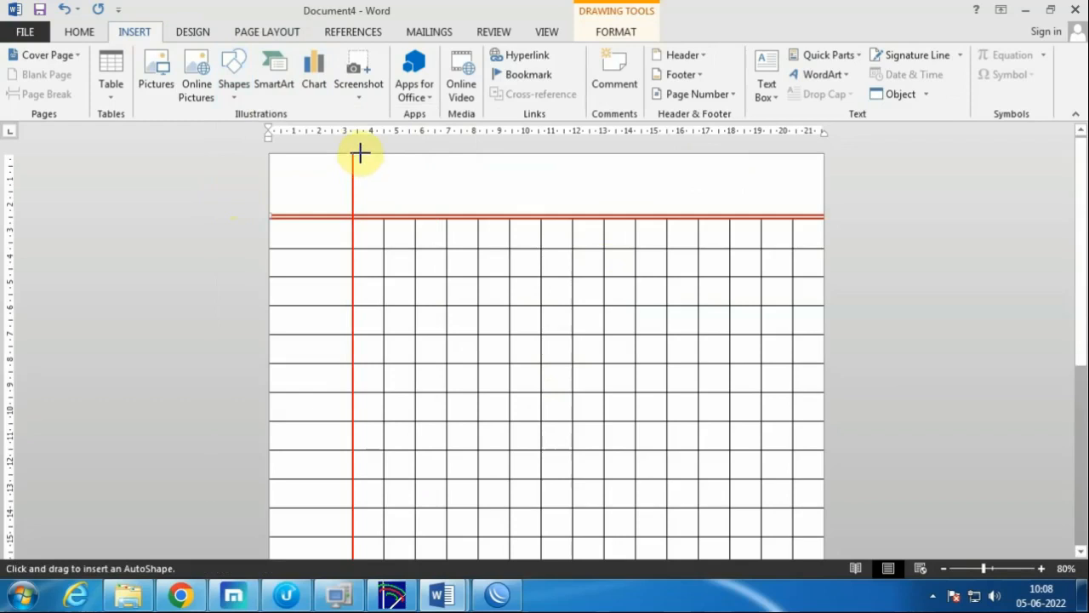
drag(359, 153, 355, 524)
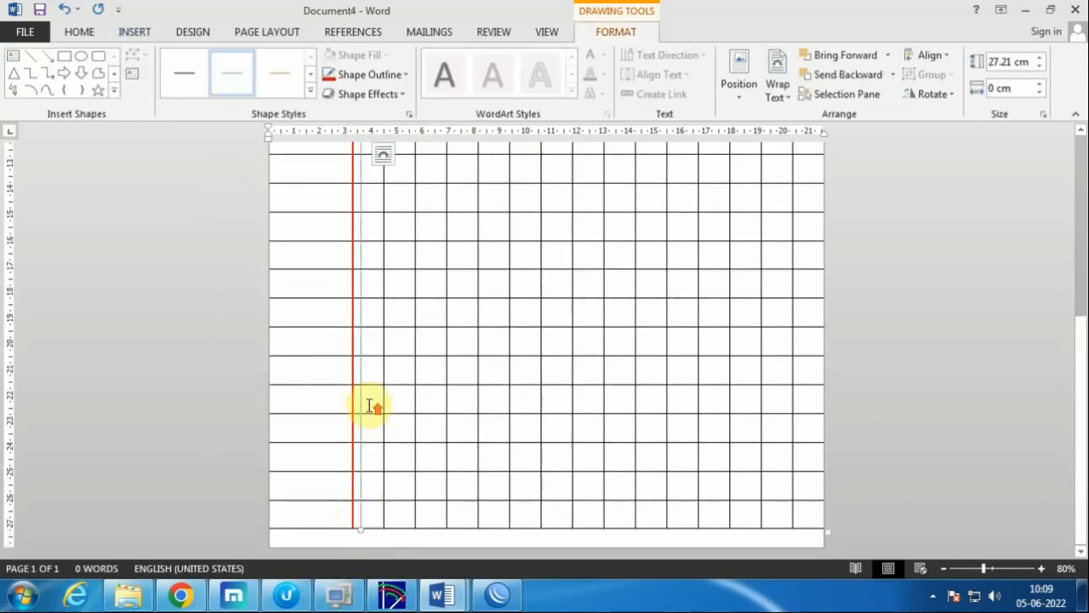
Set the new vertical line's outline to red with a weight of 2¼ pt
scroll(382, 384, up, 10)
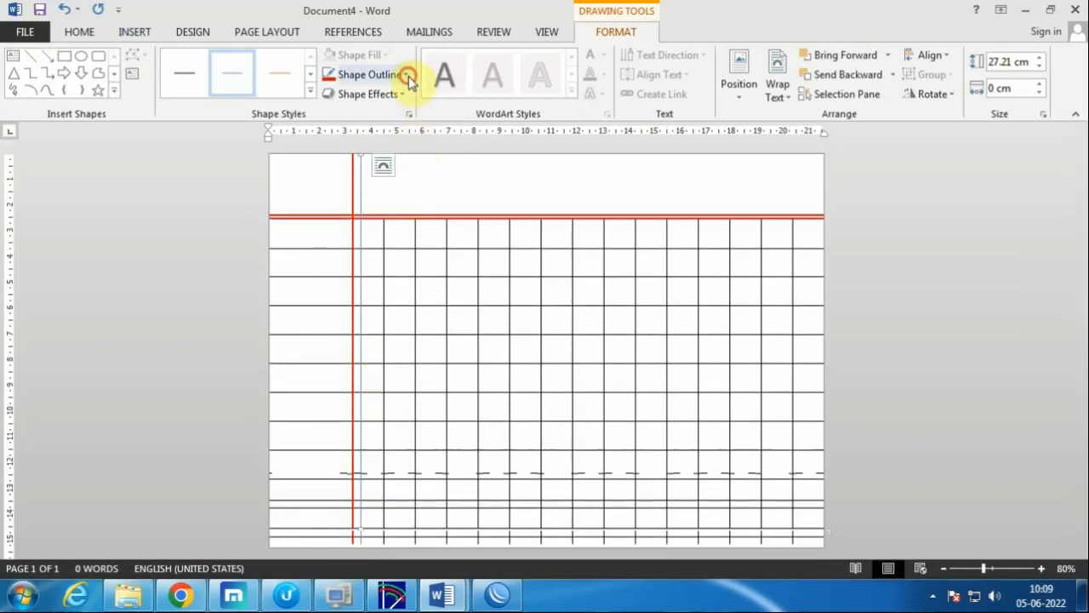
click(407, 75)
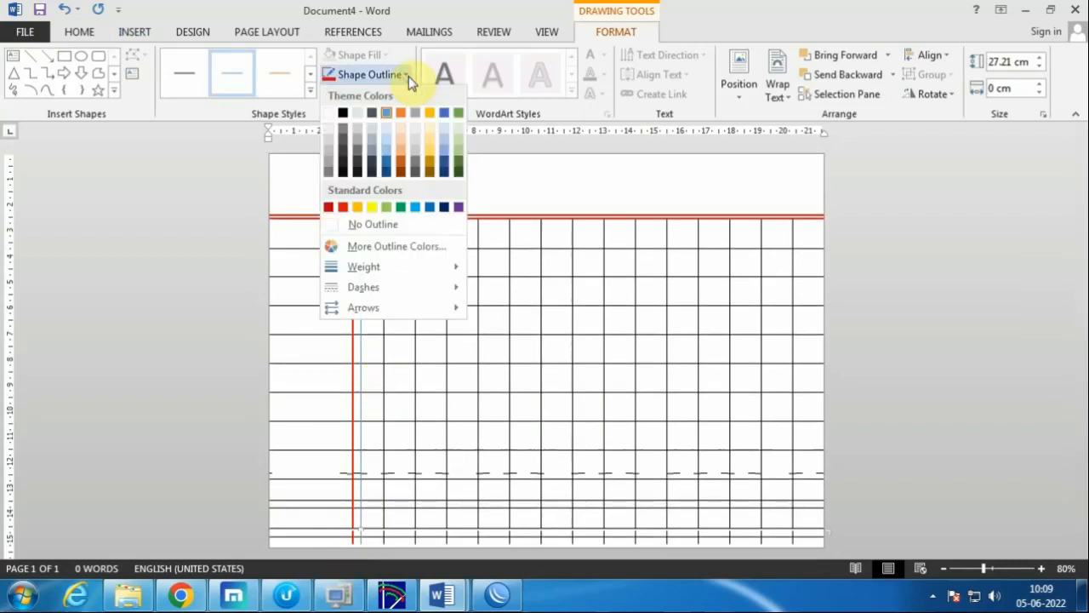
click(347, 208)
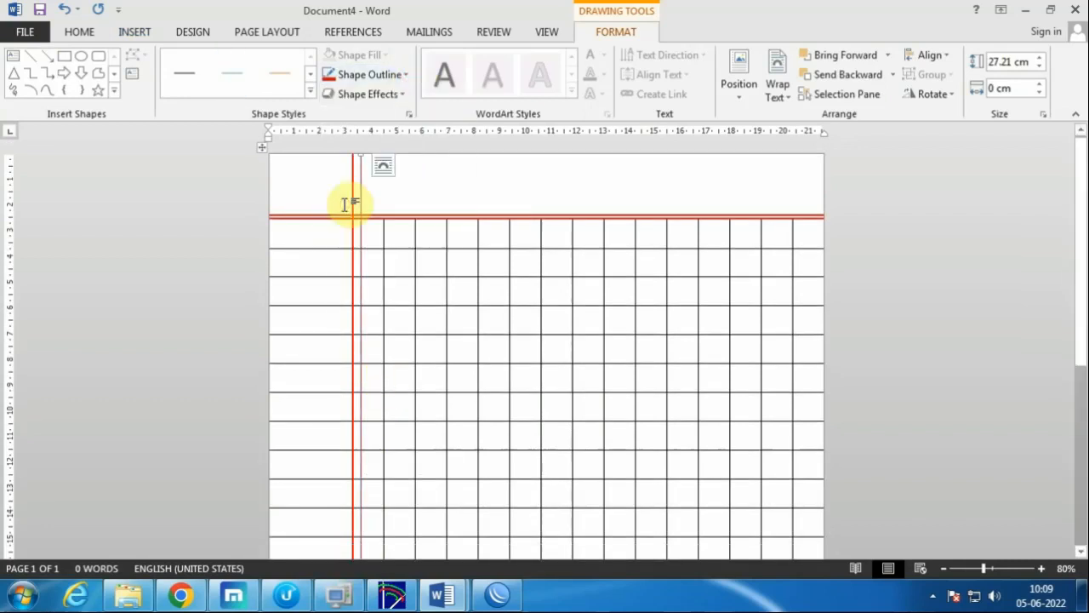
click(402, 73)
mouse_move(393, 267)
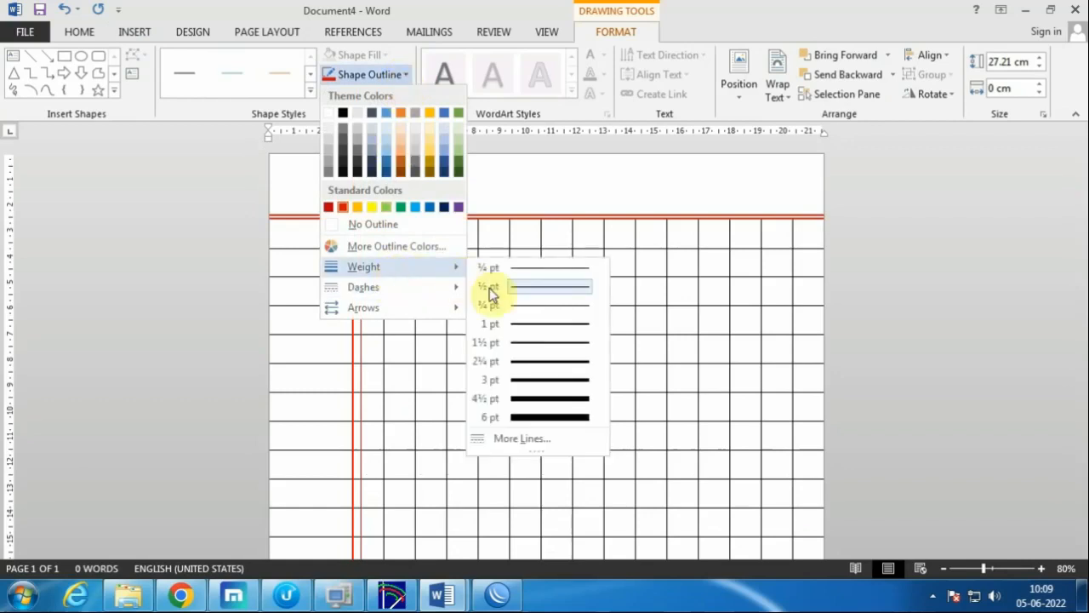
click(538, 362)
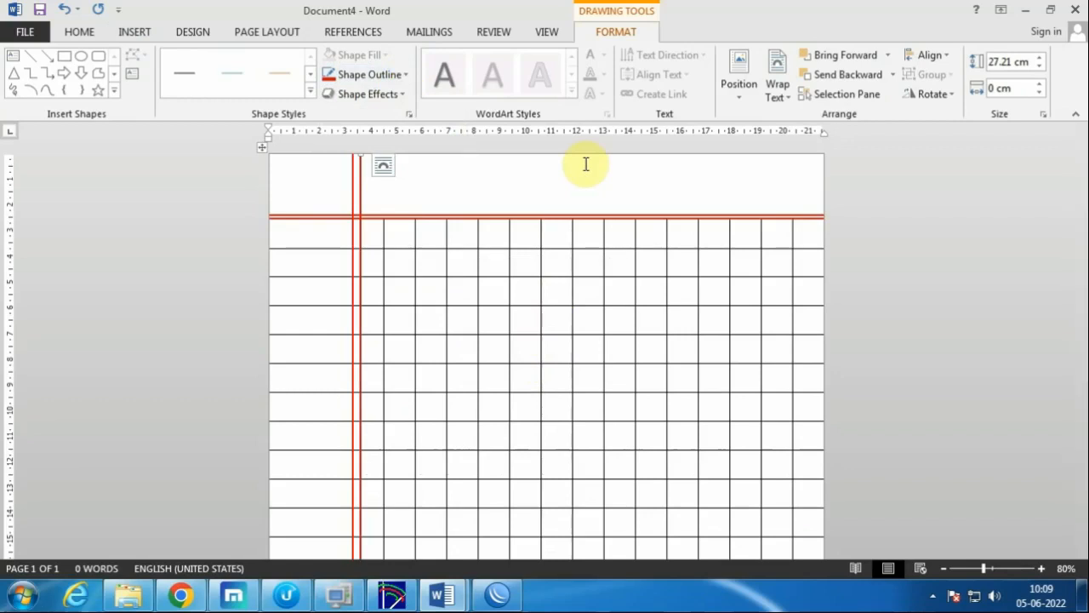
Nudge the vertical red line left until it sits close beside the first column's red border, and deselect it
key(Left)
key(Left)
key(Left)
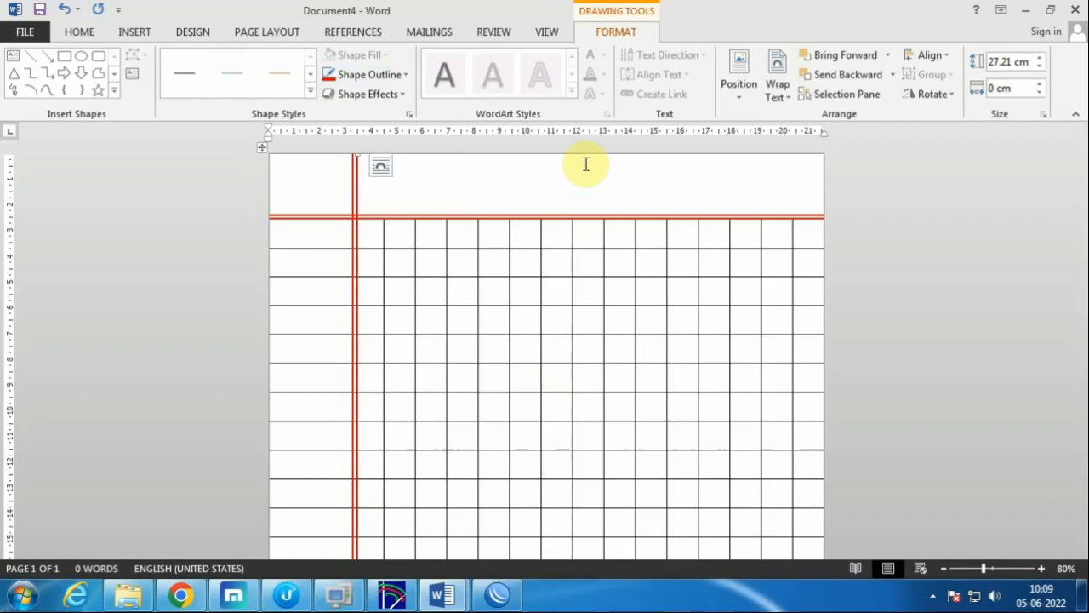
key(Left)
key(Right)
click(545, 174)
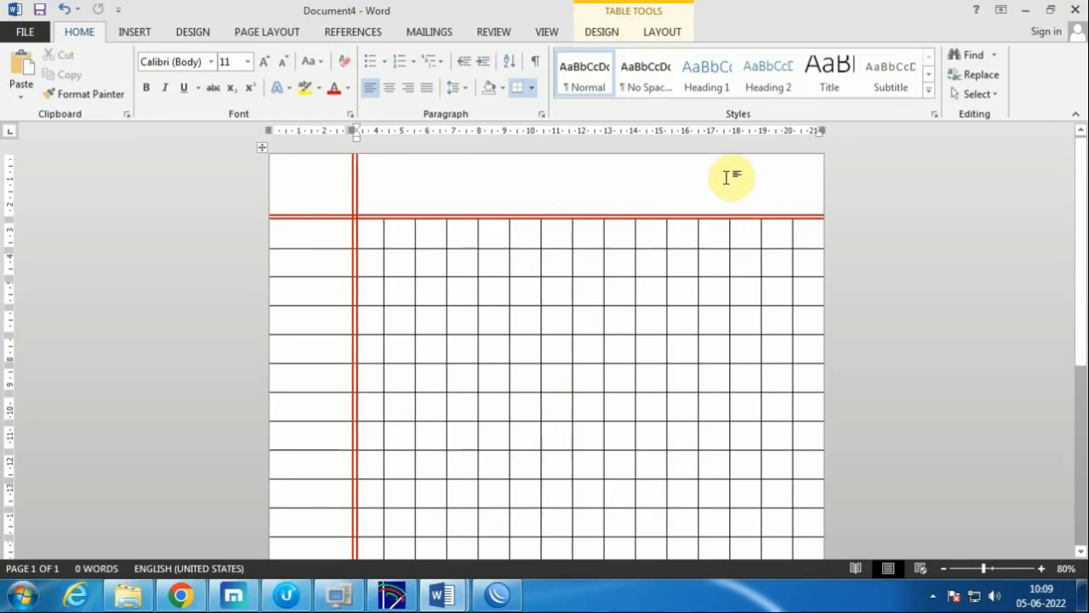
Draw a rounded rectangle about 1.9 cm high and 6 cm wide at the right end of the header row
click(134, 34)
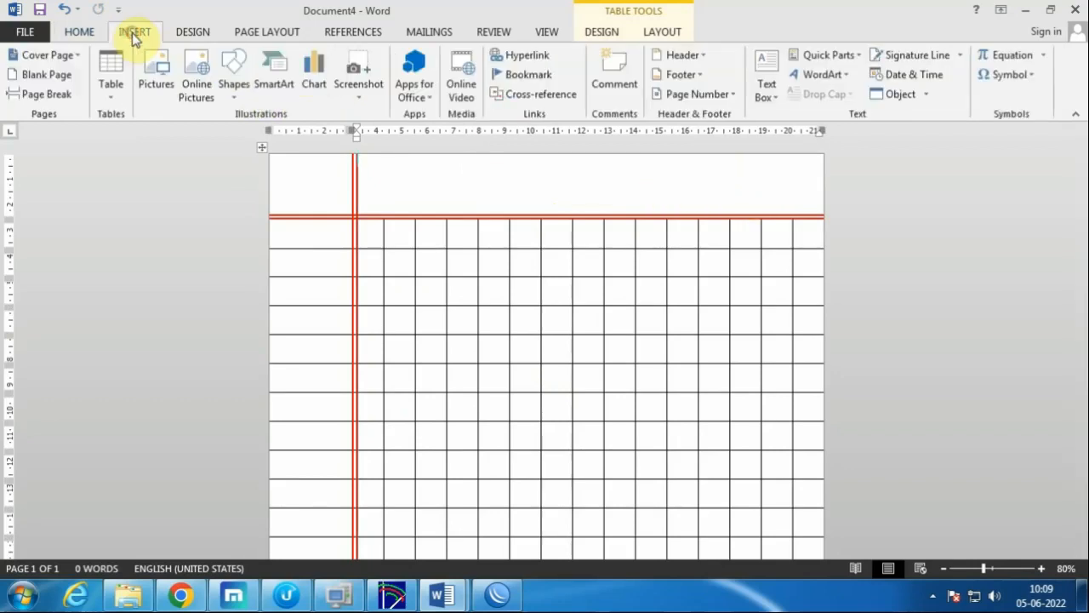
click(235, 95)
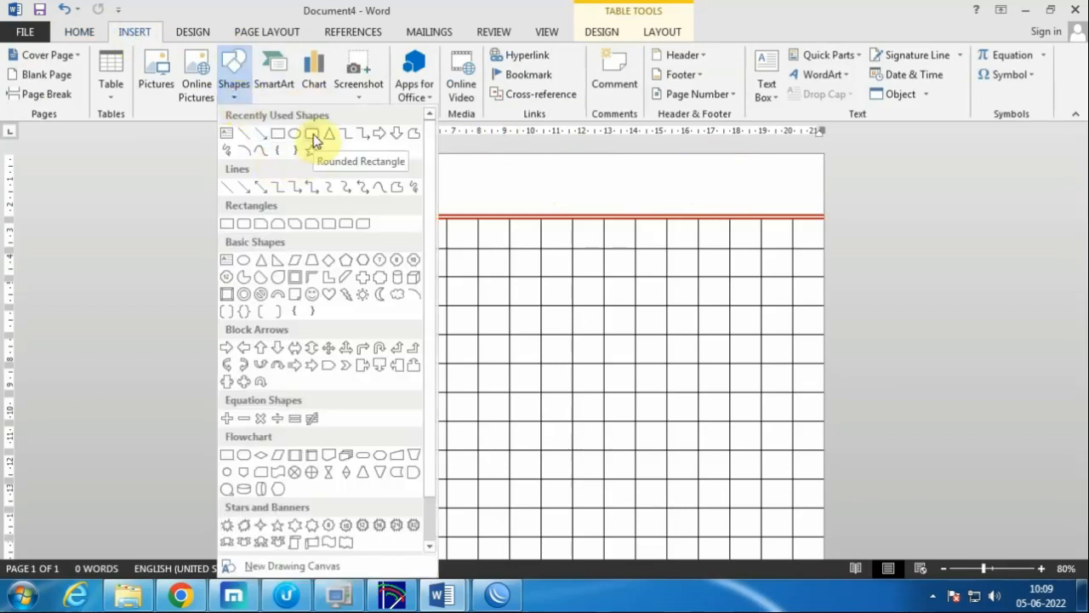
click(312, 136)
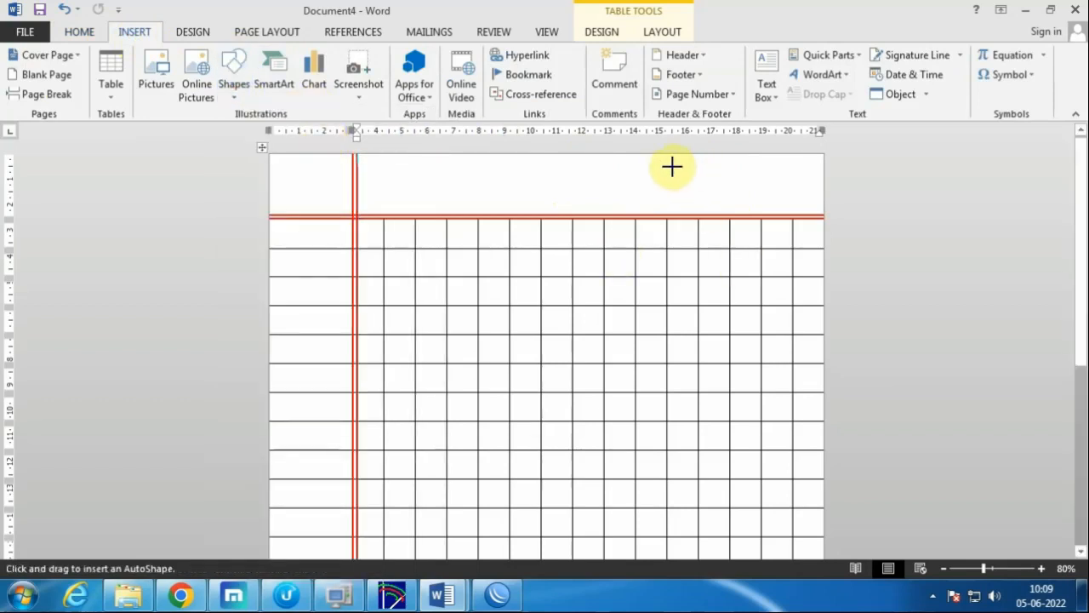
mouse_move(659, 165)
mouse_down()
mouse_move(659, 196)
mouse_move(814, 213)
mouse_up()
drag(712, 178, 707, 175)
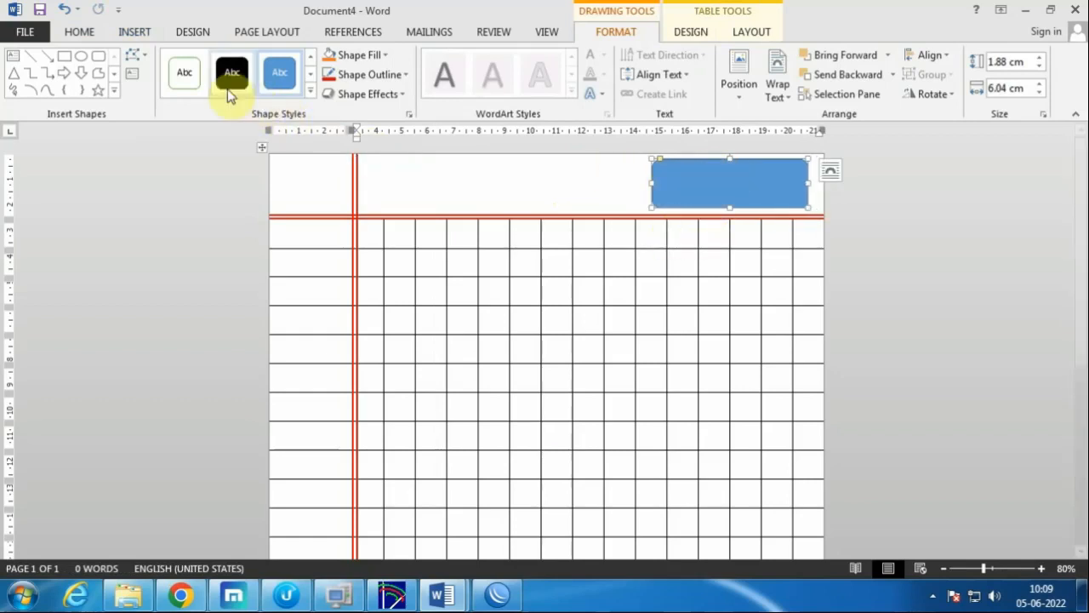
Apply the white-filled outline style to the rounded rectangle and set its outline to red at 2¼ pt
click(187, 79)
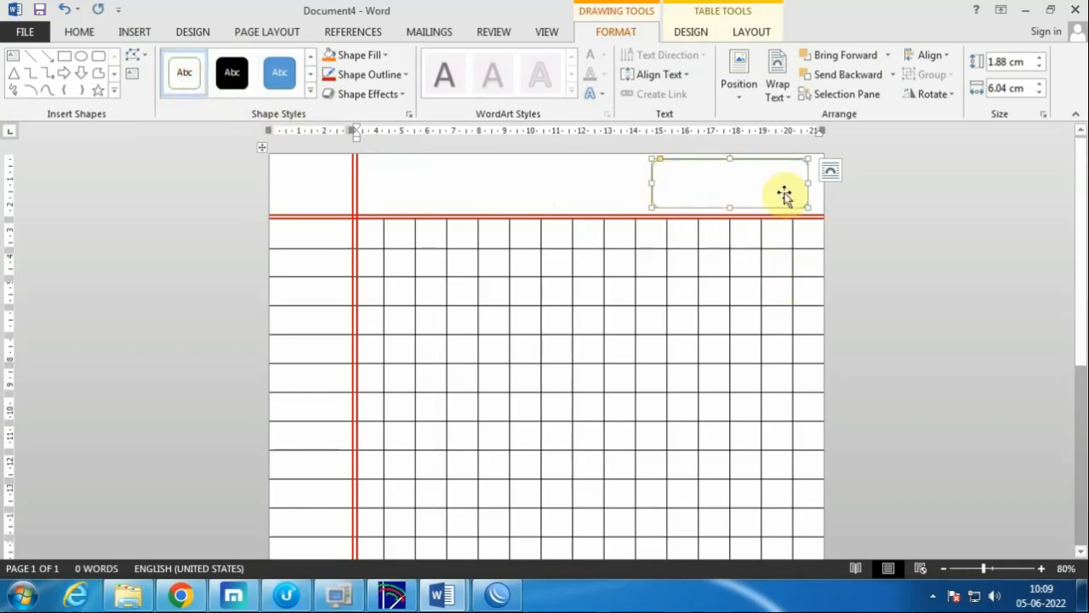
click(406, 75)
click(342, 206)
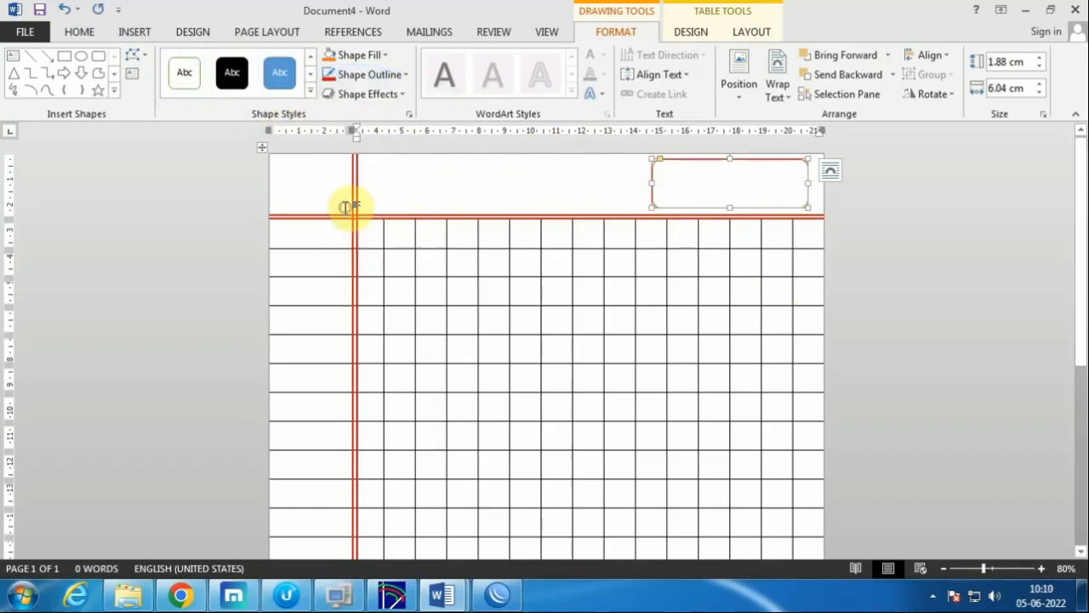
click(401, 74)
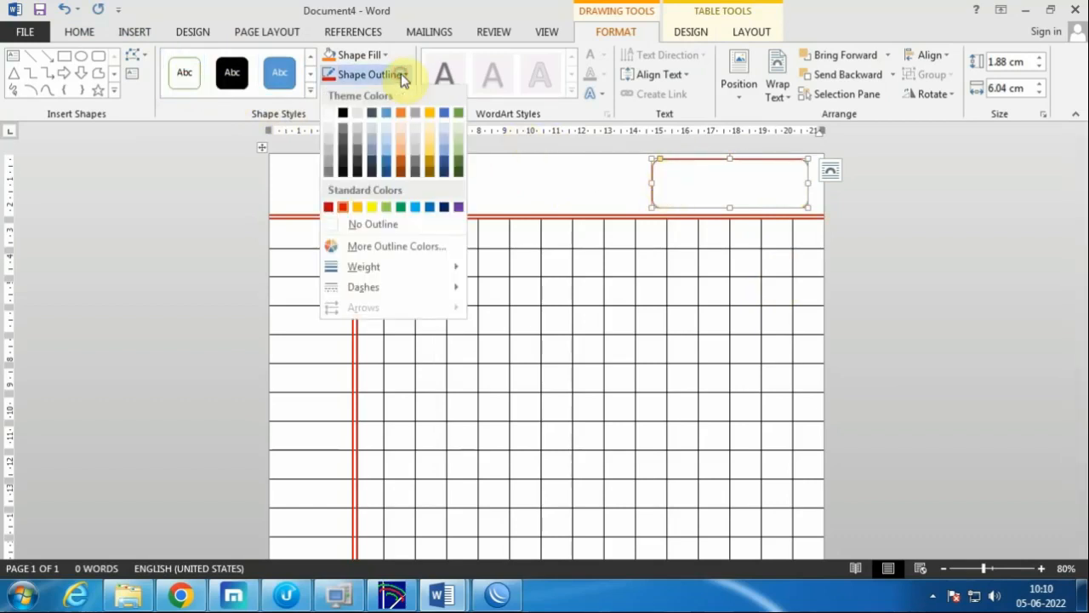
mouse_move(396, 265)
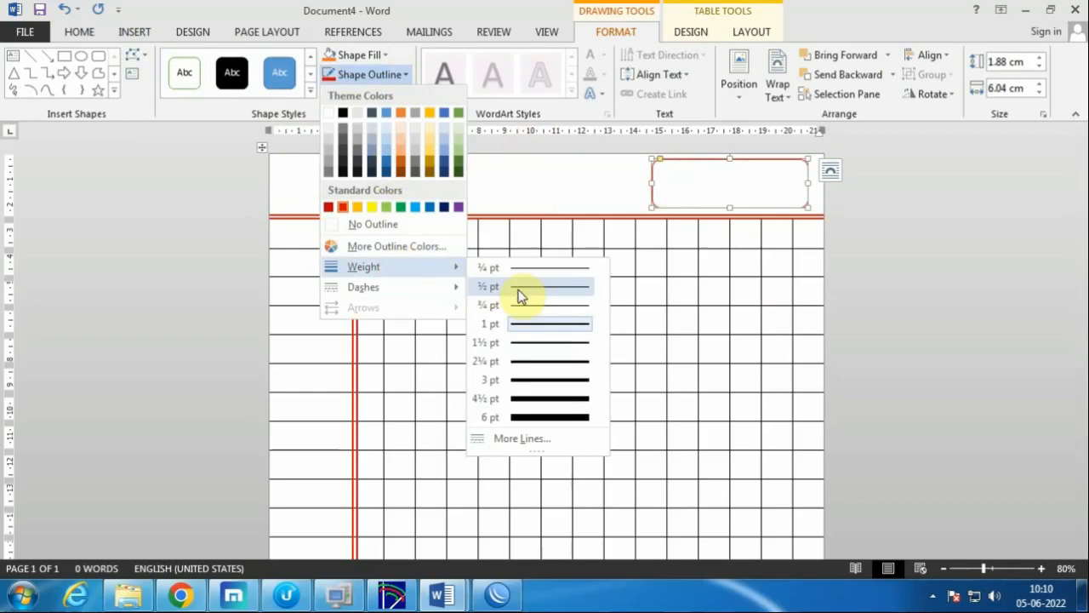
click(543, 361)
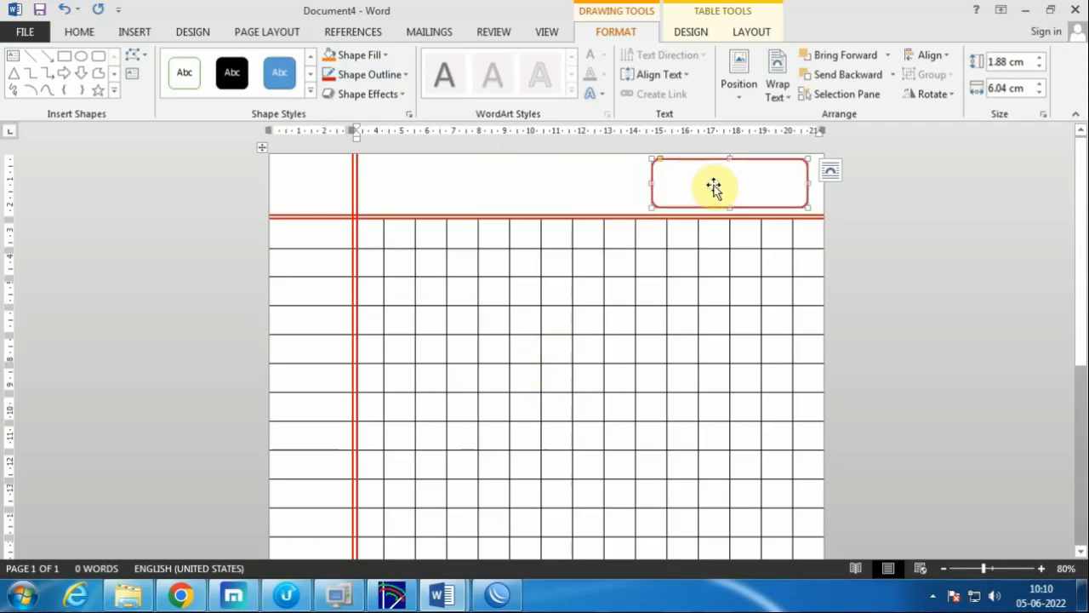
click(610, 178)
Add text inside the rounded rectangle: "Date" with dotted blanks separated by two slashes, and "HW" with a dotted line below it
right_click(706, 183)
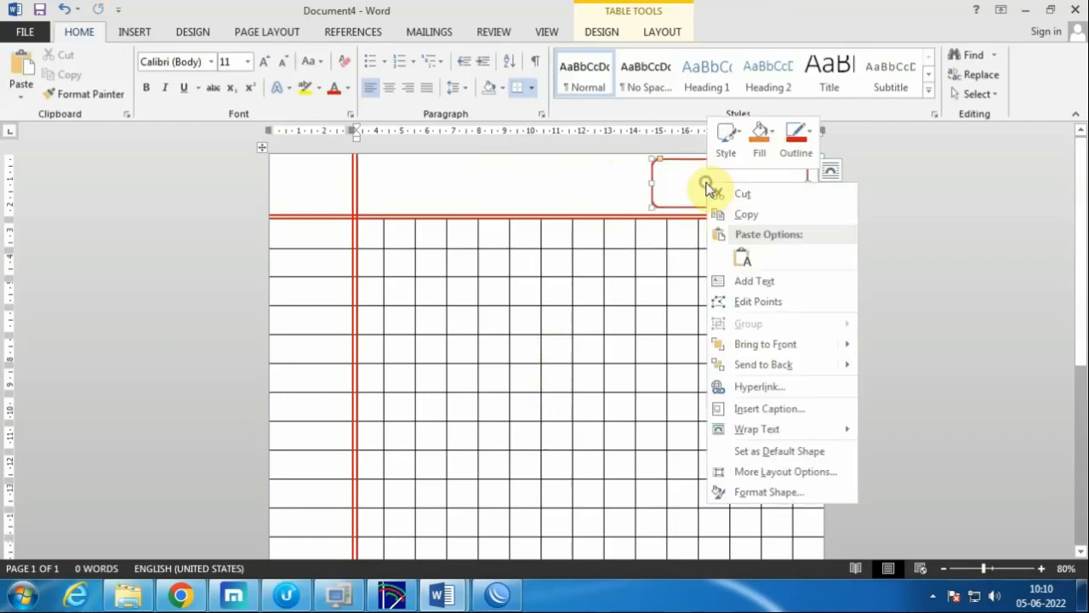
click(756, 281)
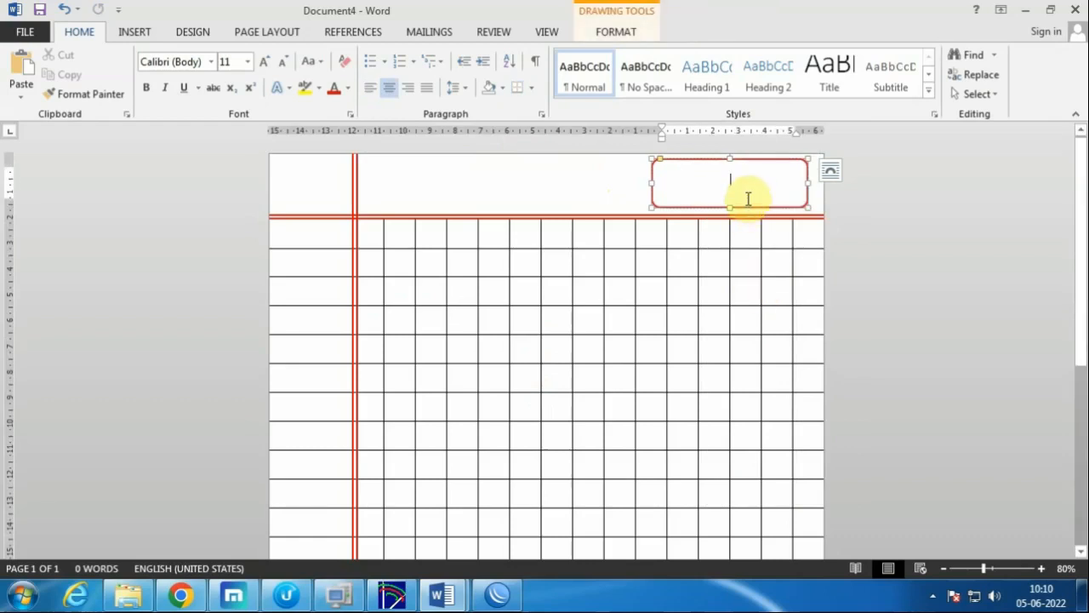
text(Date)
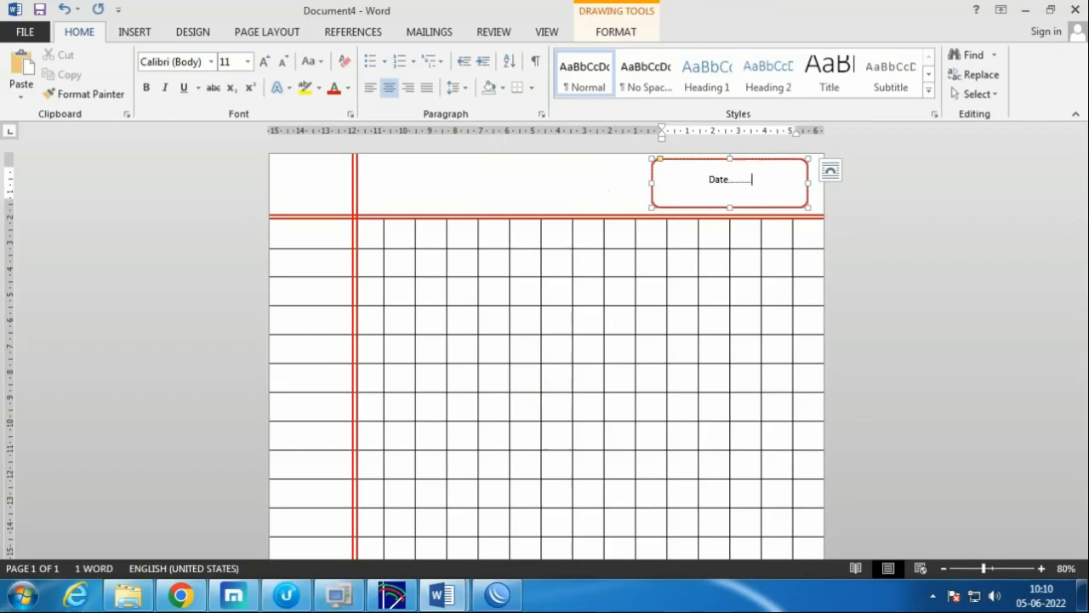
text(........)
text(../....)
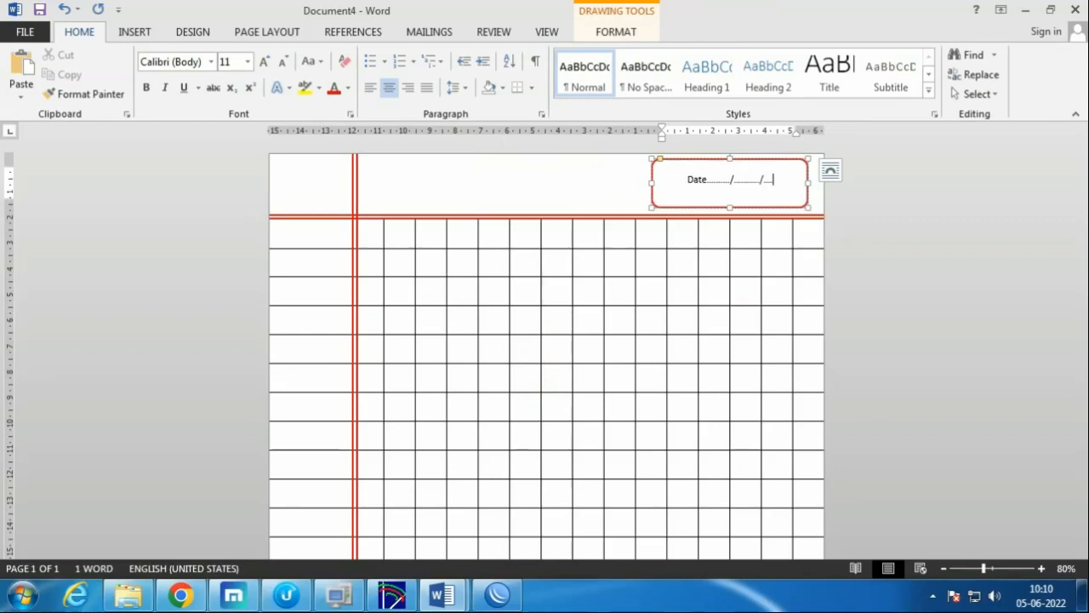
text(...............)
key(Return)
text(H)
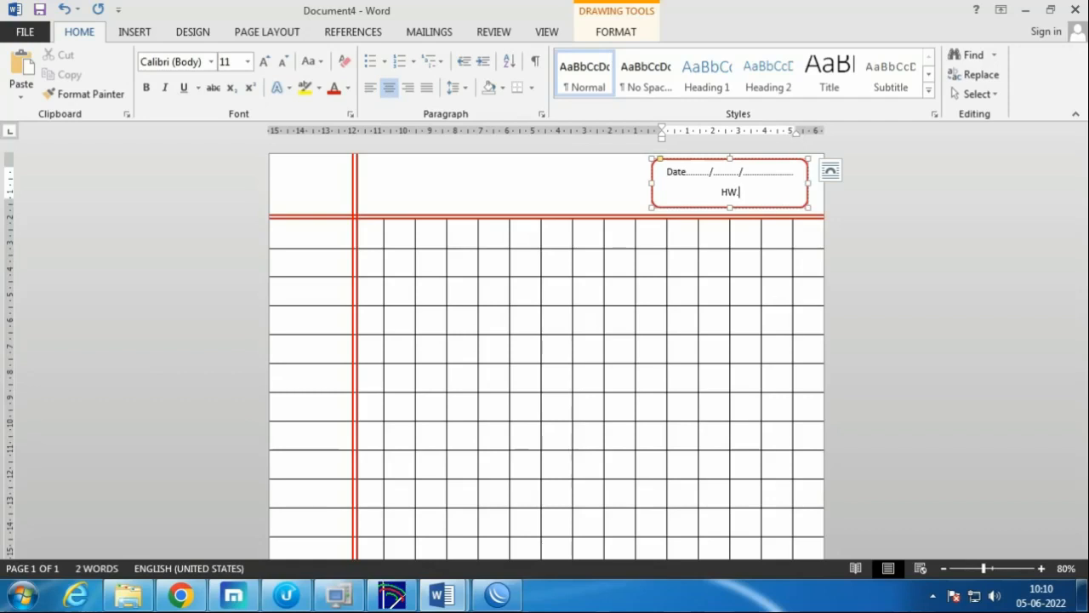
text(W..........................................)
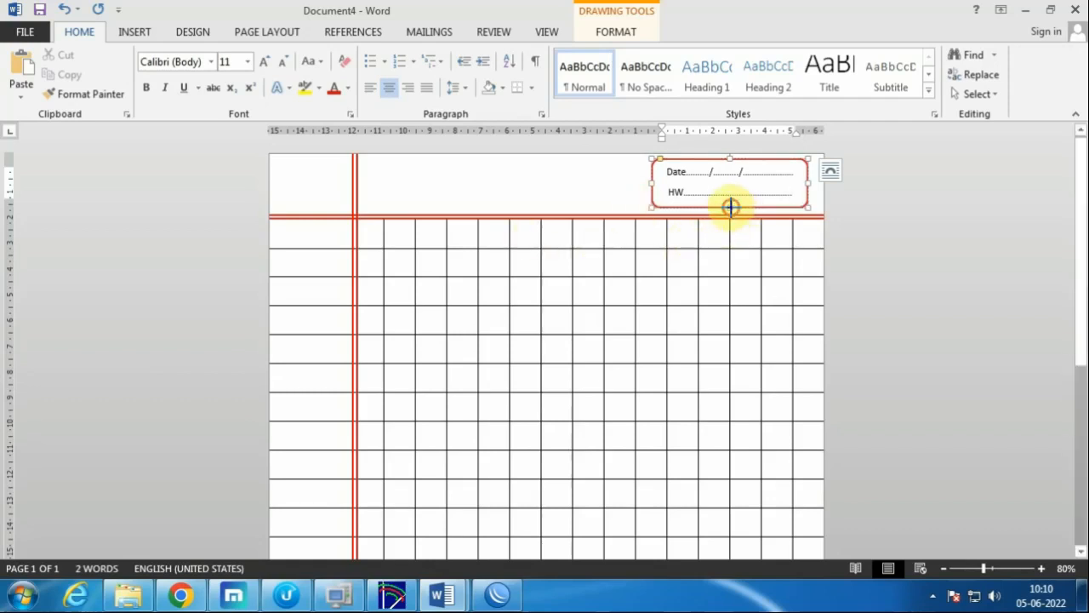
Reduce the Date/HW box's height slightly from its lower edge, nudge the box down within the header row, and deselect it
click(730, 201)
drag(730, 201, 730, 202)
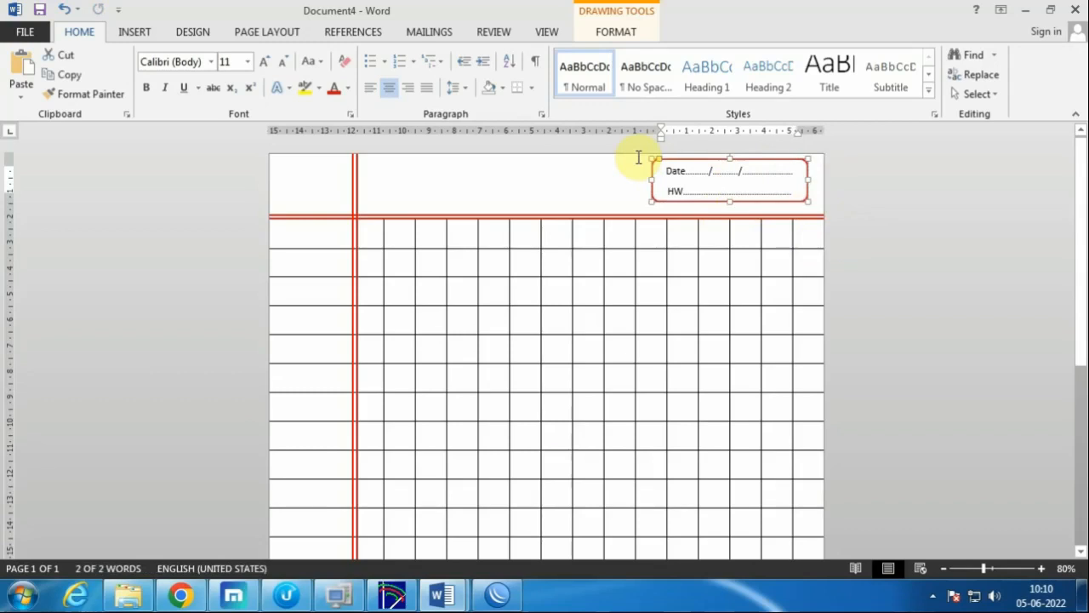
key(Down)
key(Down)
key(Down)
key(Down)
key(Down)
key(Down)
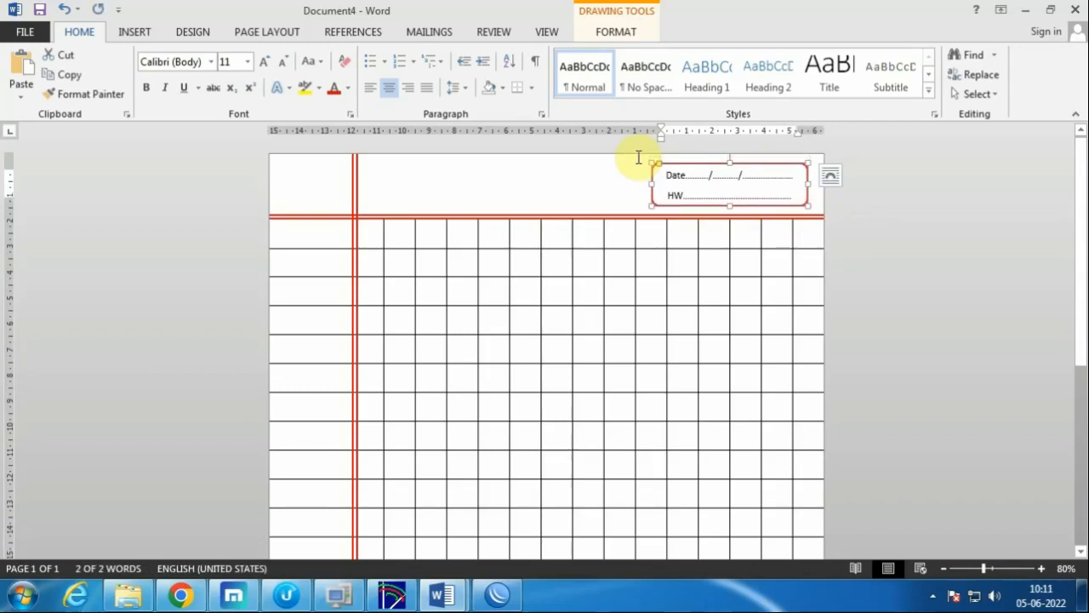
click(927, 246)
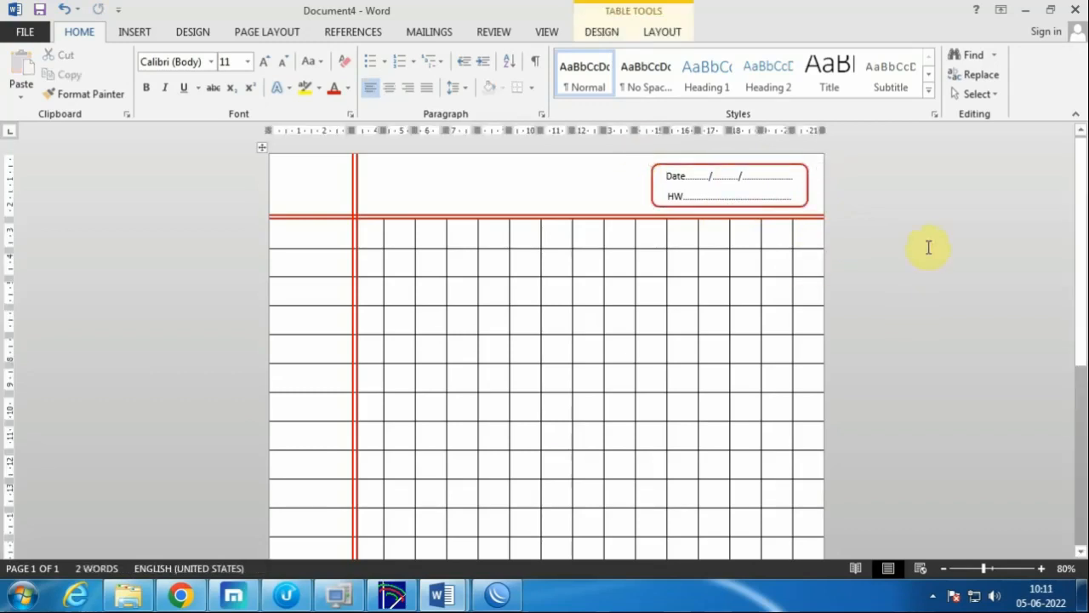